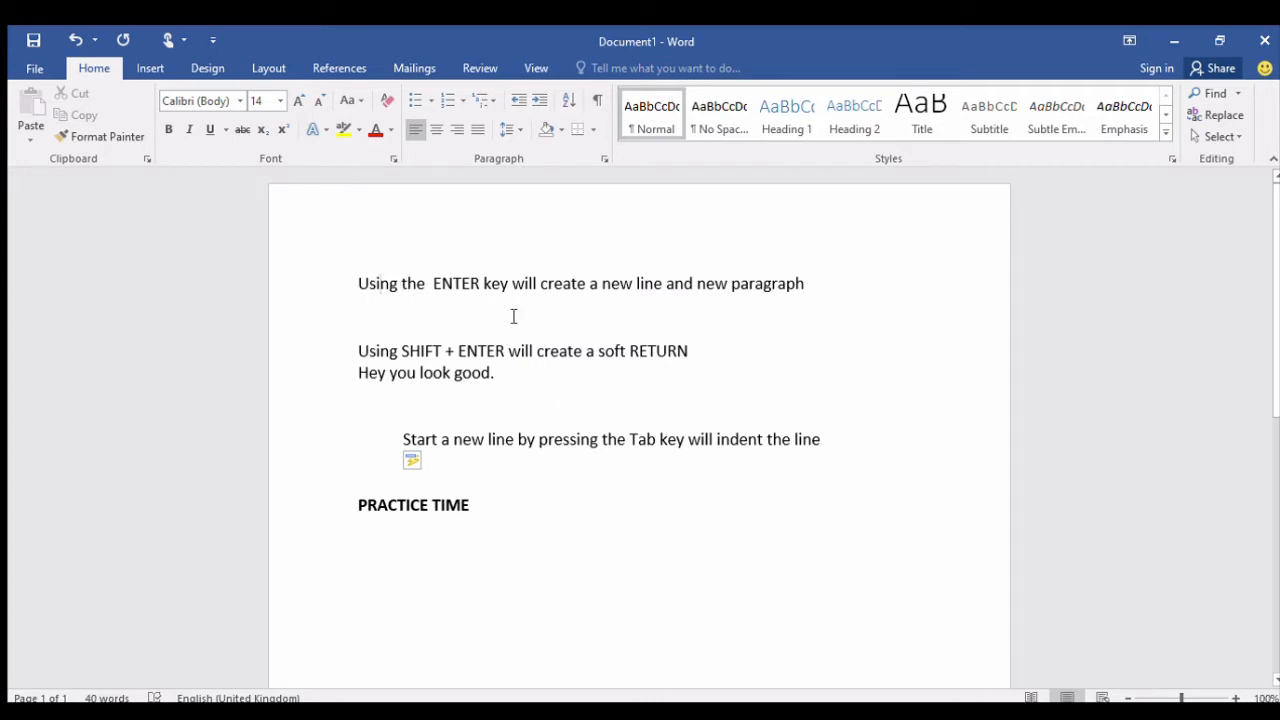
# Start a new non-bold paragraph directly below the PRACTICE TIME heading.
pyautogui.moveTo(1275, 308); pyautogui.dragTo(1273, 349)
pyautogui.click(524, 446)
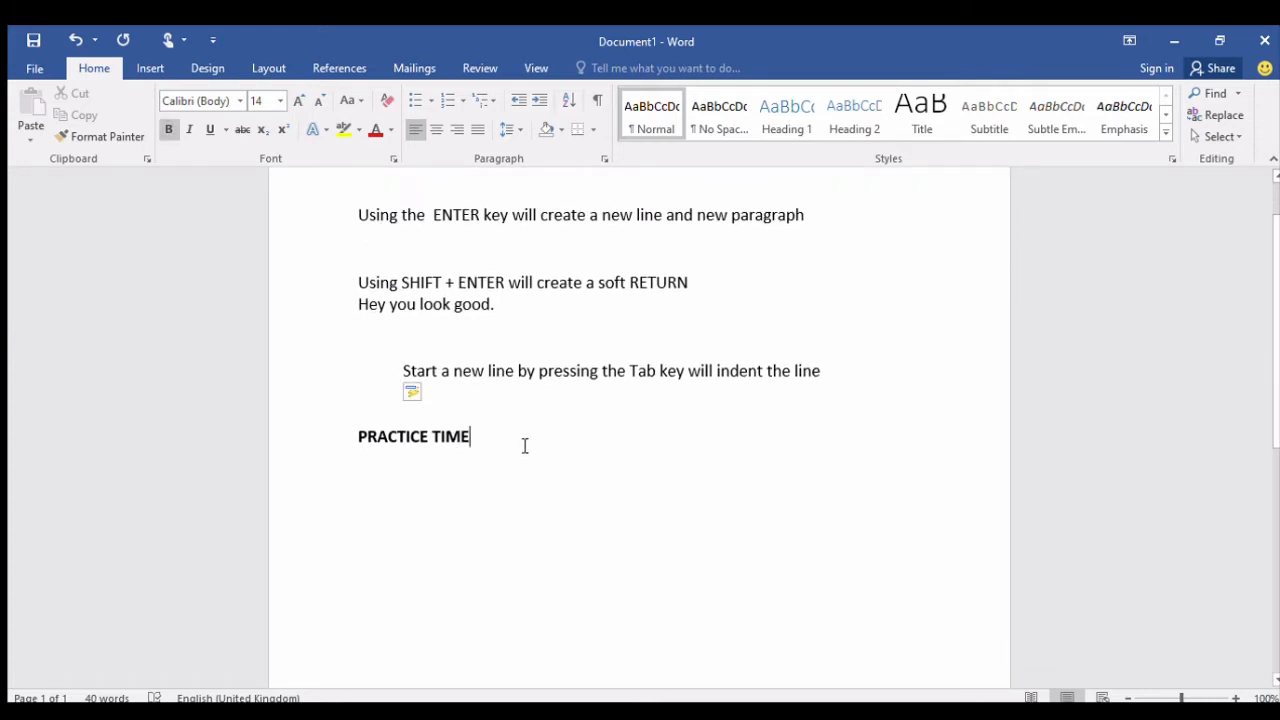
pyautogui.press('Return')
pyautogui.click(168, 129)
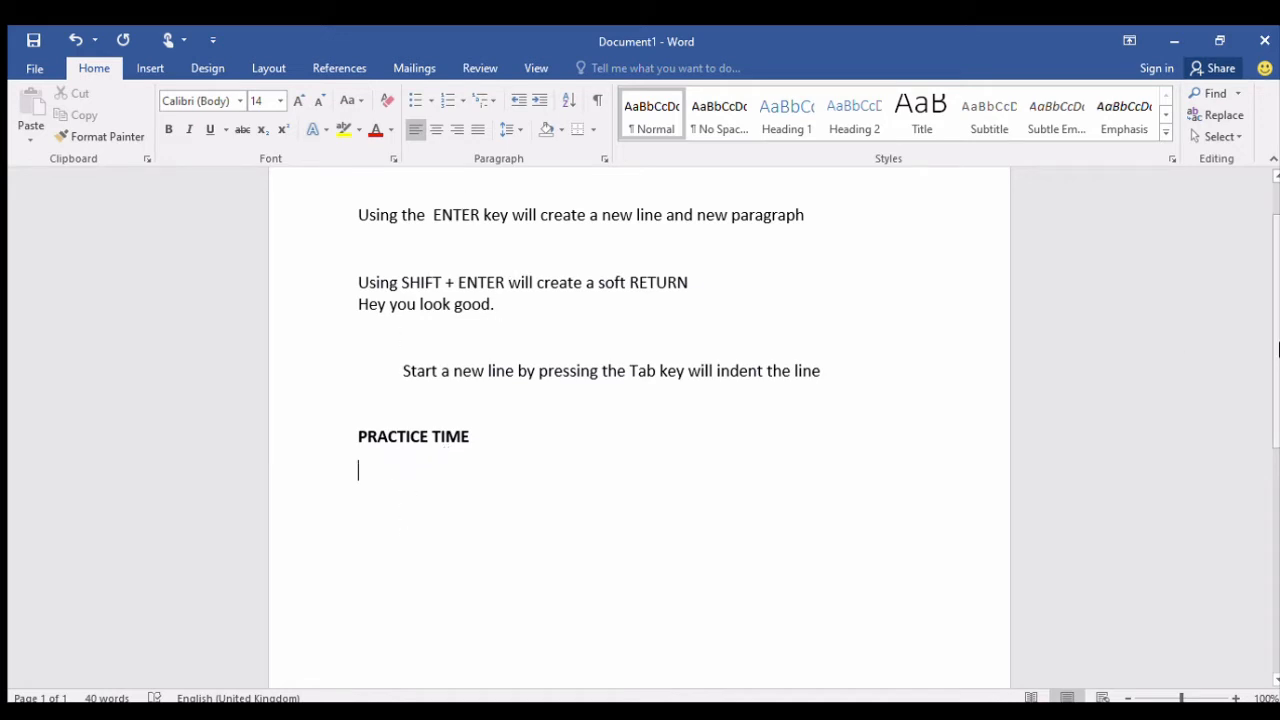
pyautogui.moveTo(1275, 342)
pyautogui.mouseDown()
pyautogui.moveTo(1275, 311)
pyautogui.moveTo(1272, 343)
pyautogui.mouseUp()
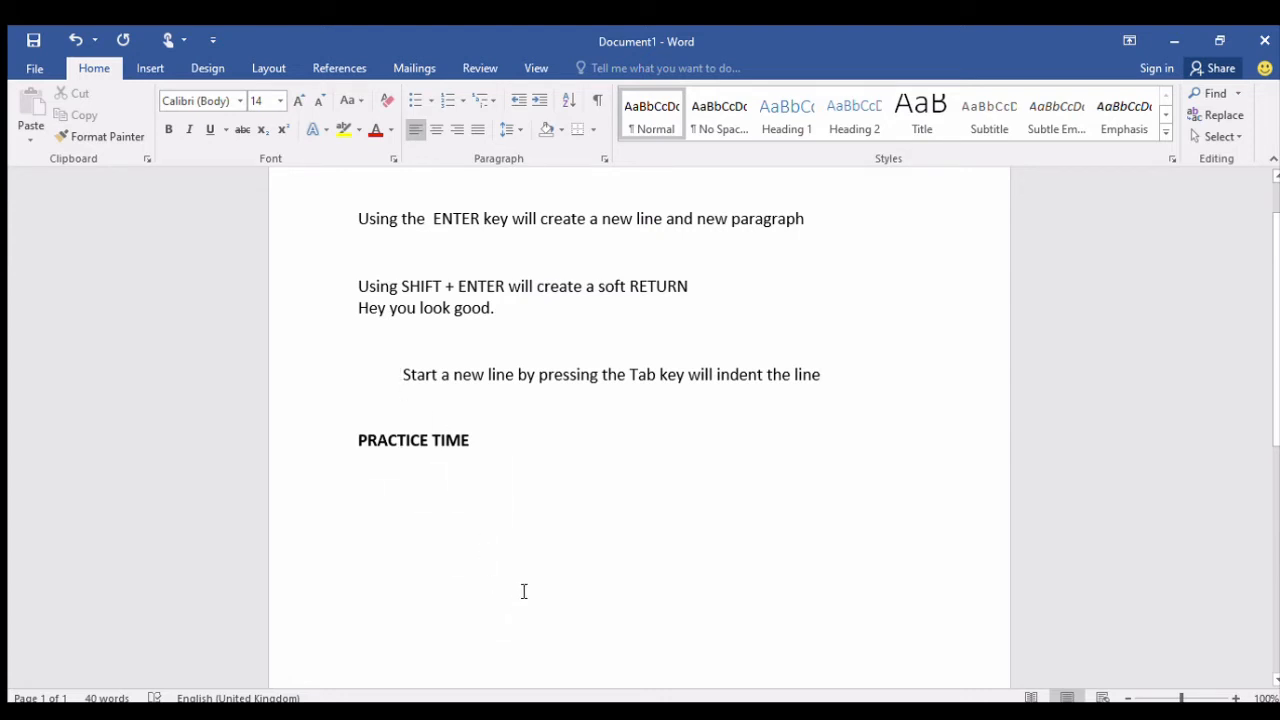
# Write the line "Using the Enter Key will create a new line" below the PRACTICE TIME heading.
pyautogui.write('Using')
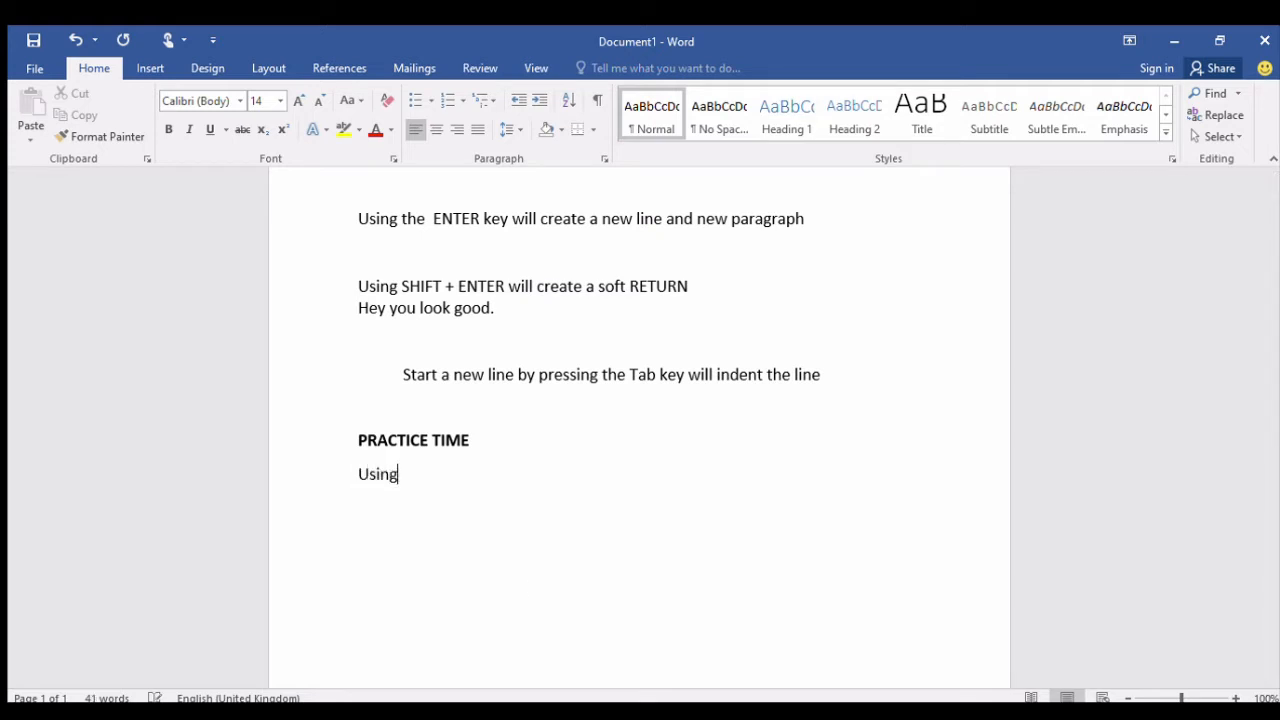
pyautogui.write(' the Enter Key w')
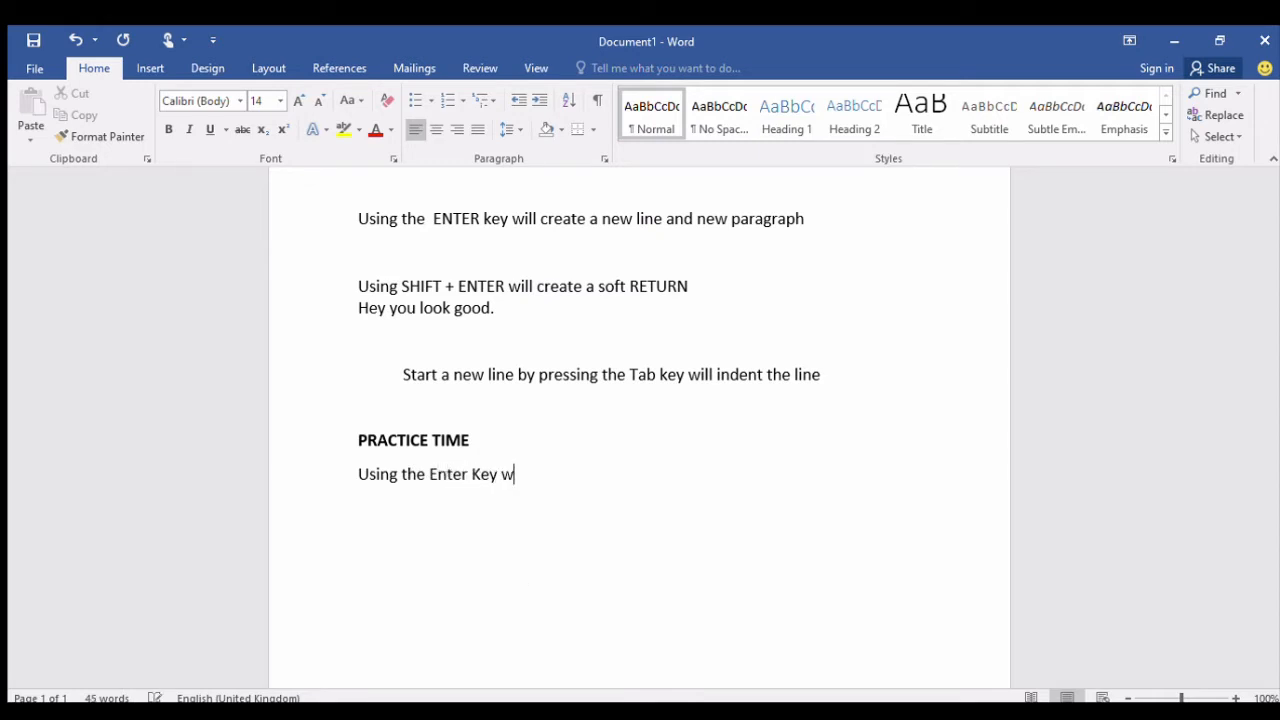
pyautogui.write('ill create a new')
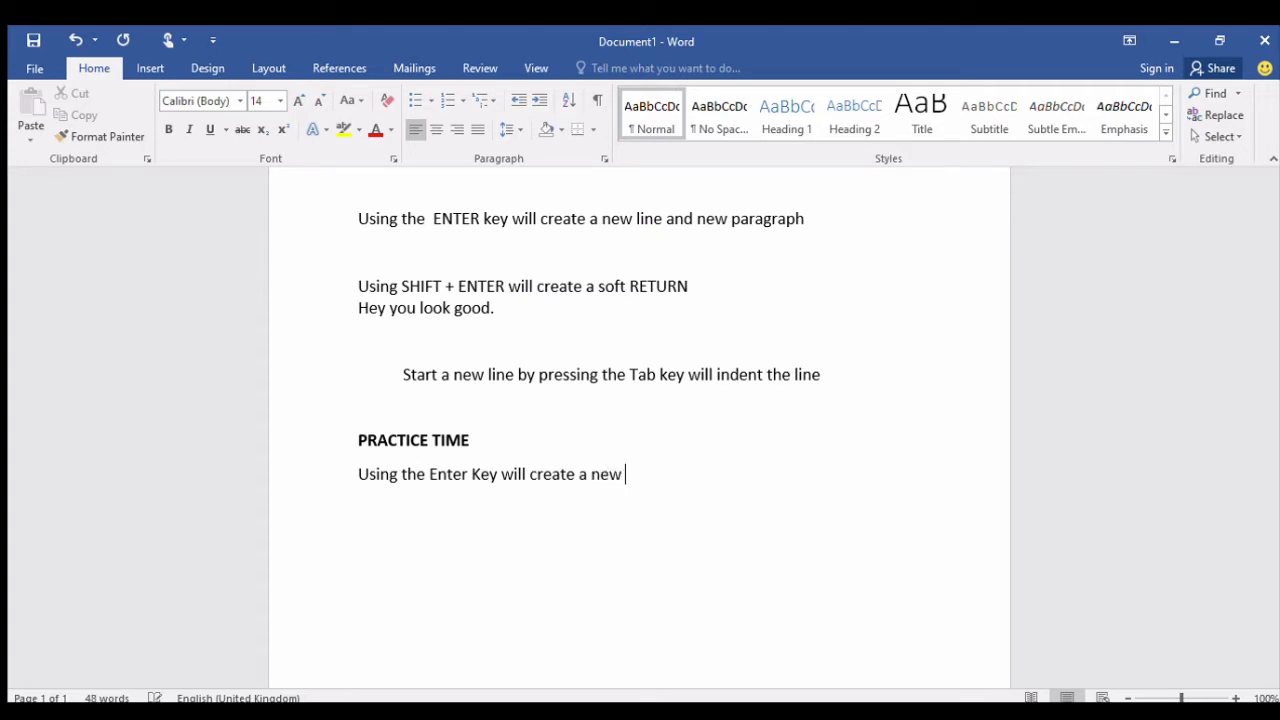
pyautogui.write(' line')
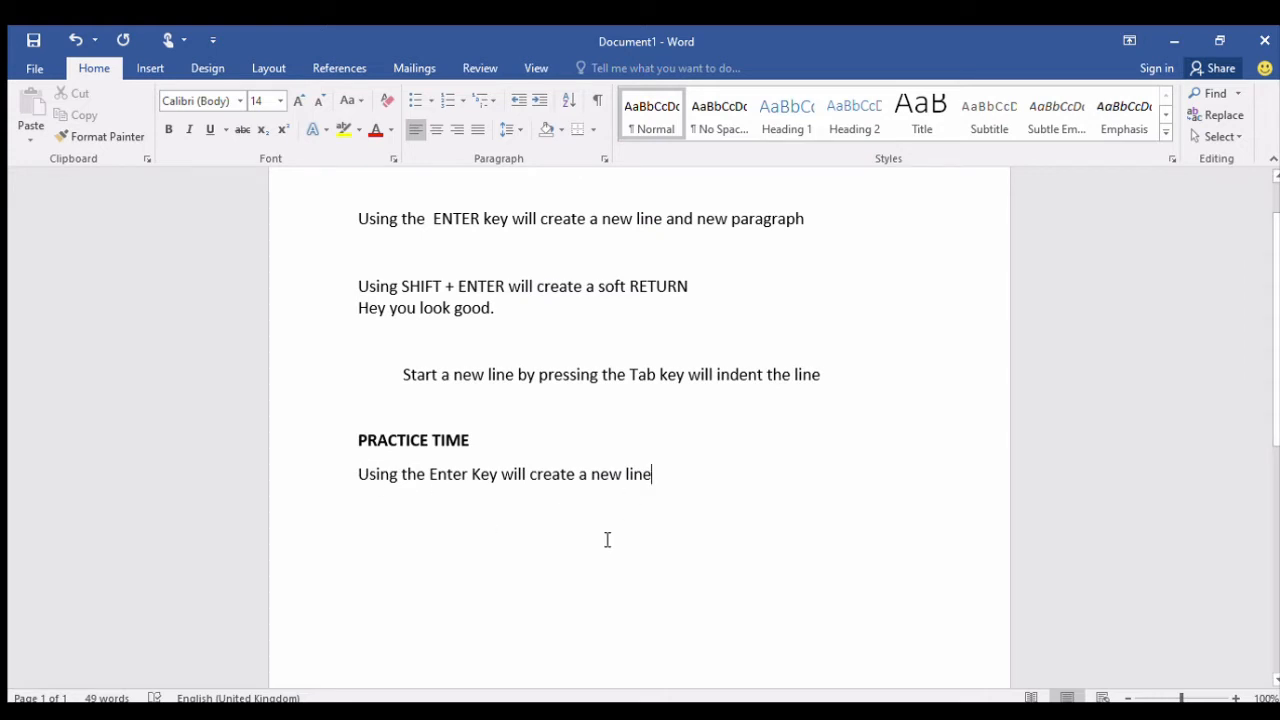
# Add a new paragraph reading "Mandem you good." after the line about the Enter Key.
pyautogui.press('Return')
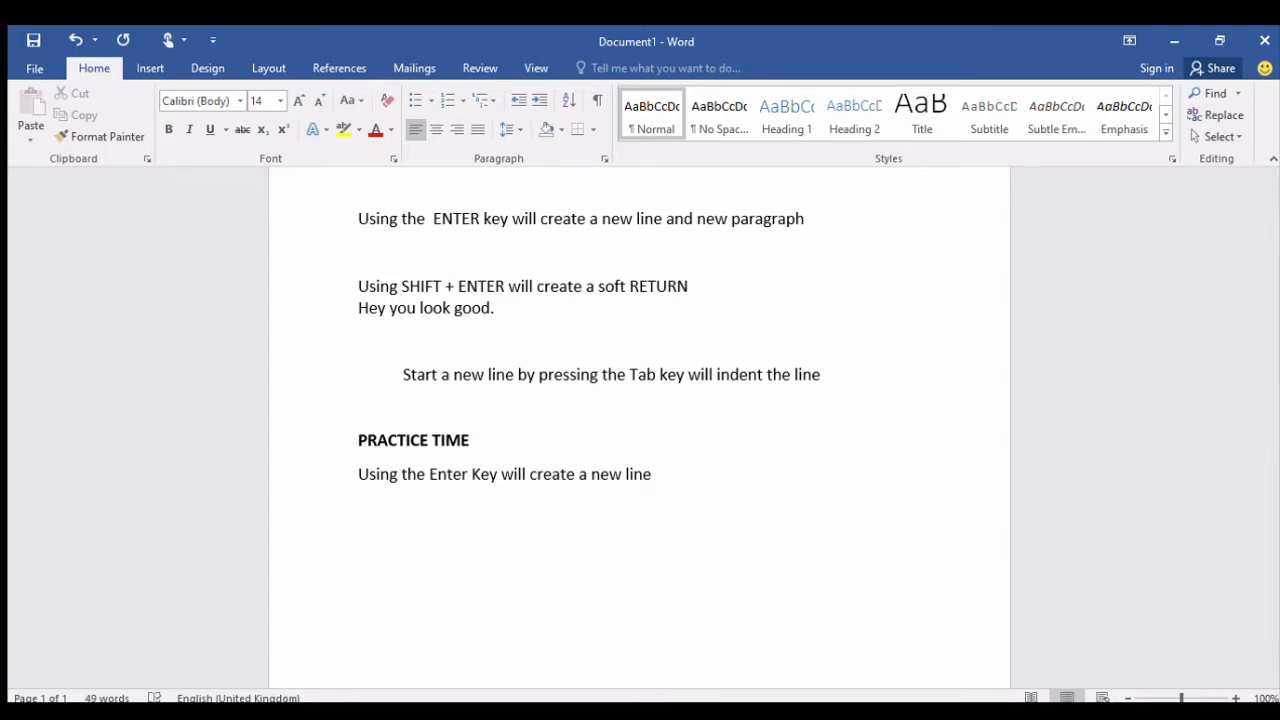
pyautogui.write('Mandem you good')
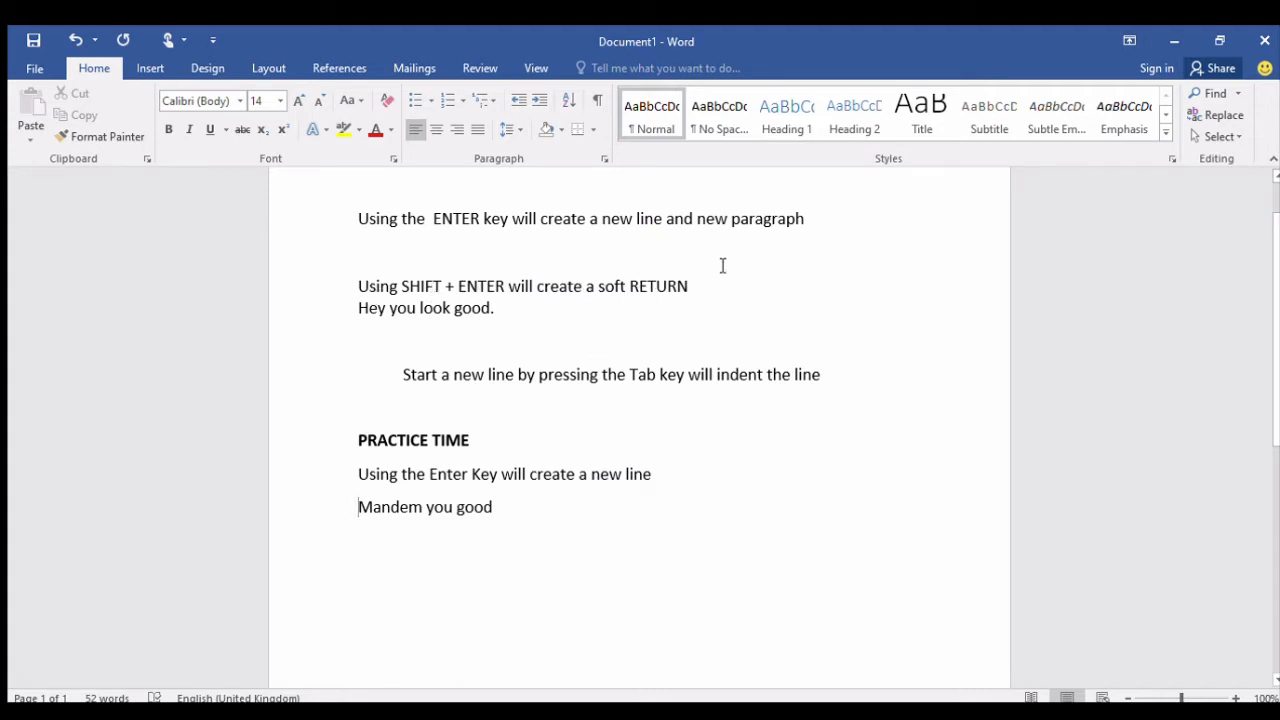
pyautogui.click(508, 511)
pyautogui.write('.')
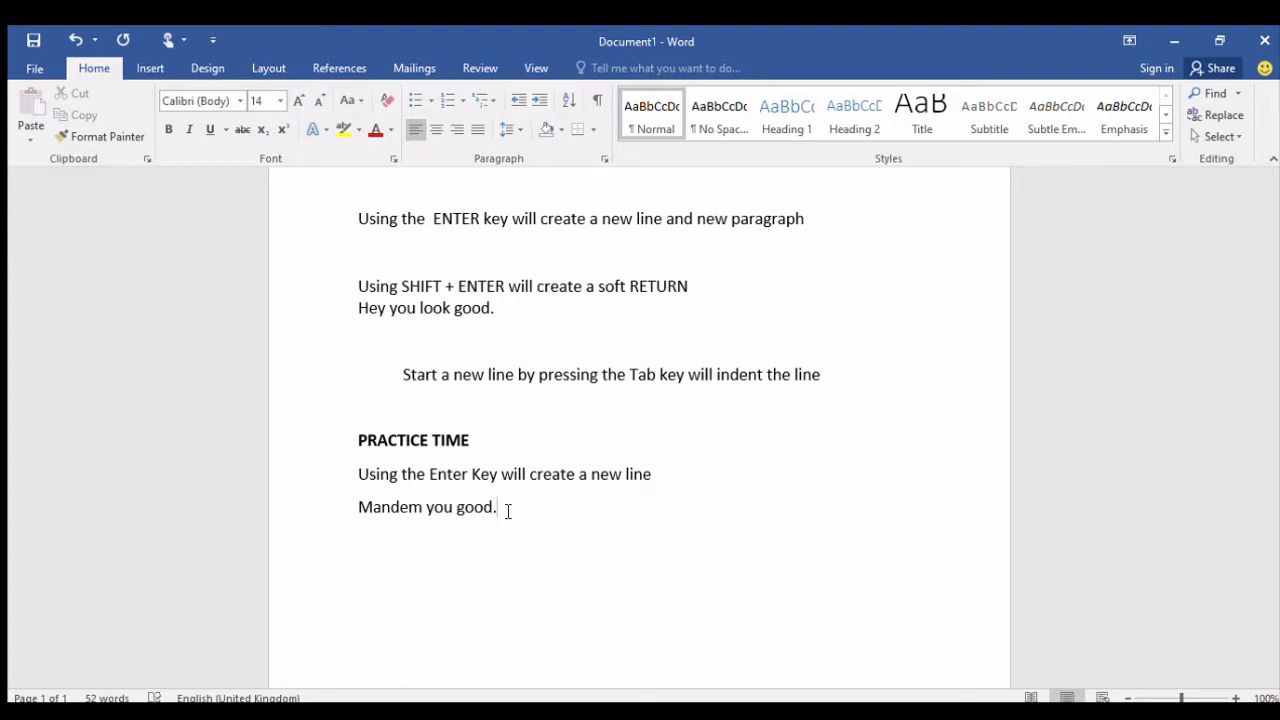
# Insert a soft line break after "Mandem you good." and write "mandem I am fucking goood" on the new line.
pyautogui.hotkey('shift', 'Return')
pyautogui.write('ma')
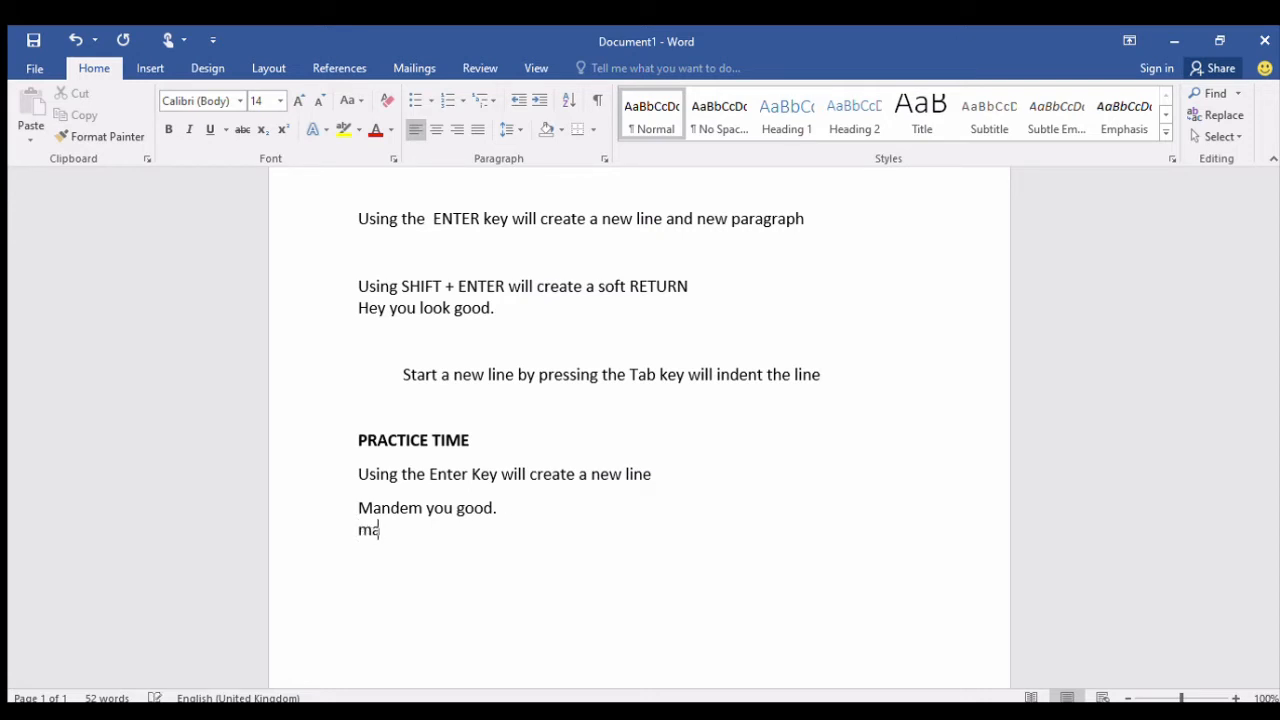
pyautogui.write('ndem i am fucking goood')
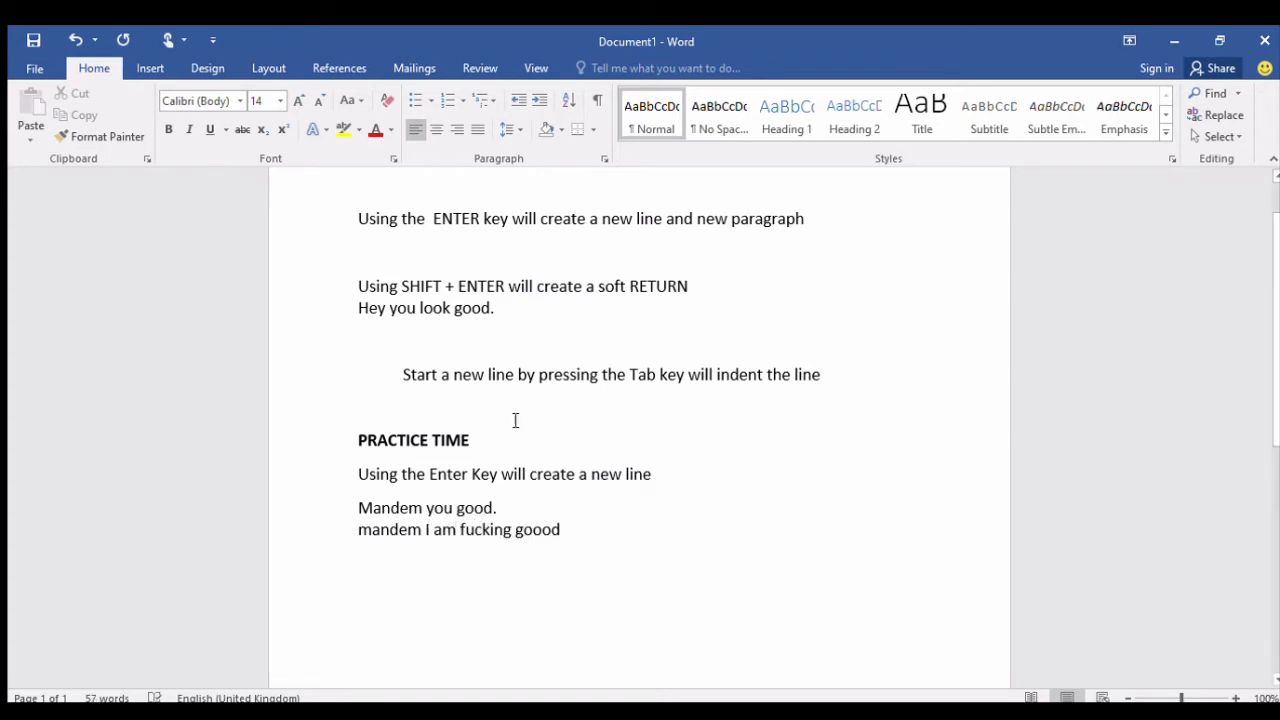
pyautogui.moveTo(361, 491); pyautogui.dragTo(417, 489)
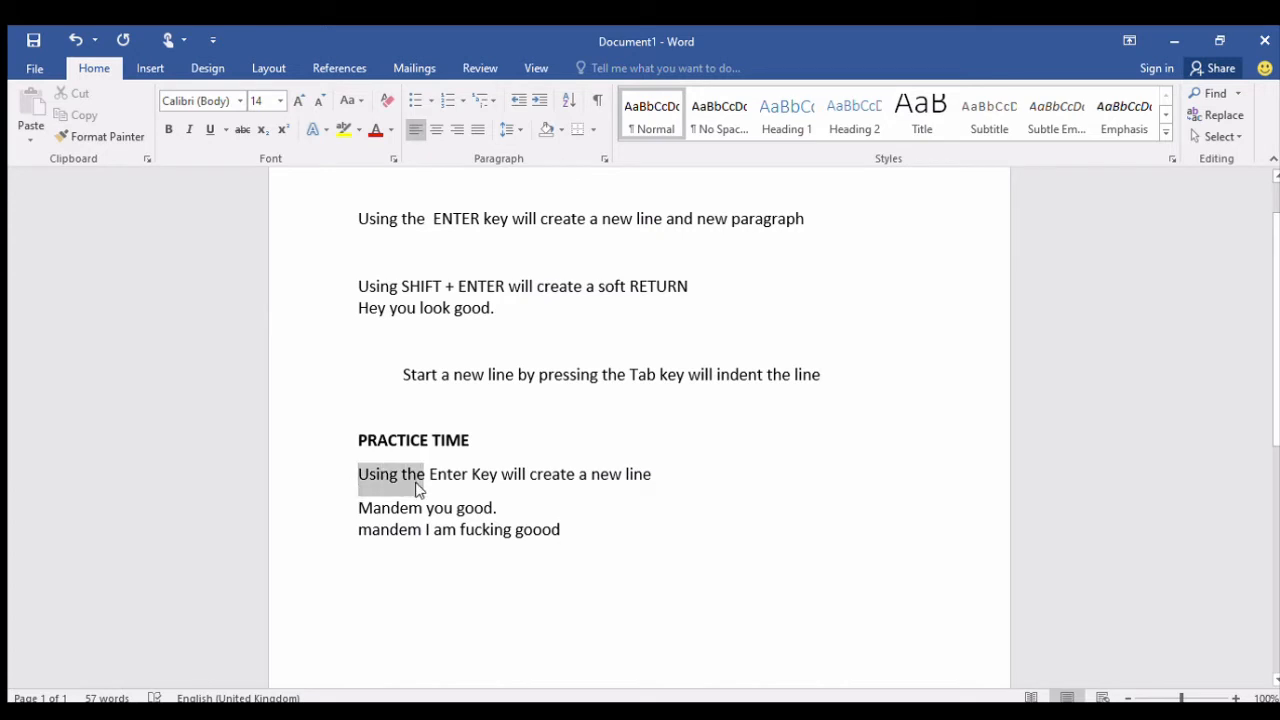
pyautogui.moveTo(357, 523); pyautogui.dragTo(383, 527)
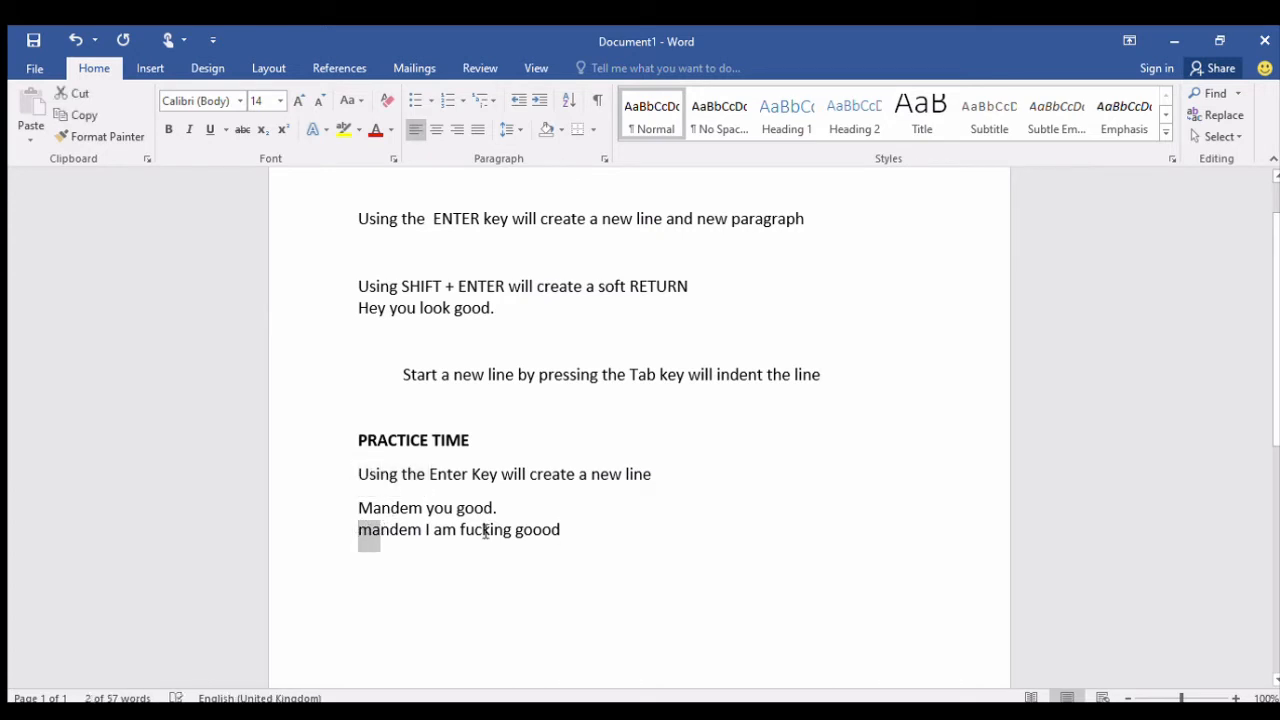
pyautogui.click(360, 512)
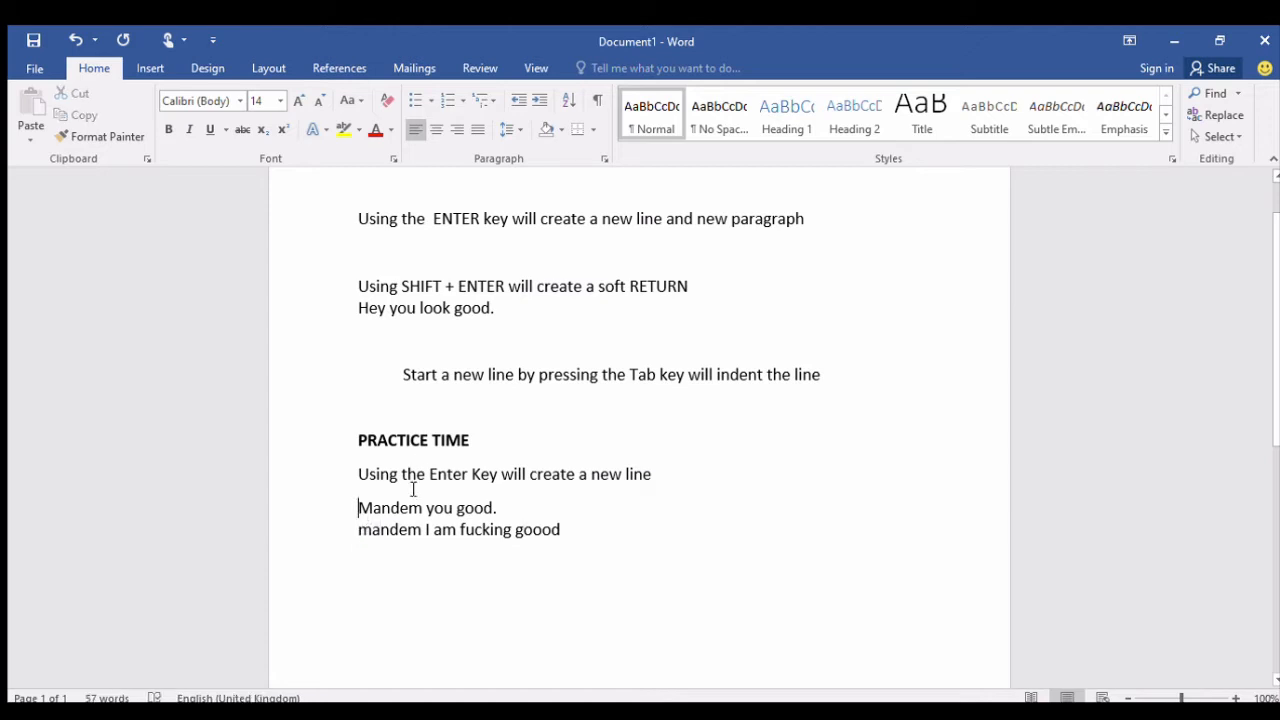
pyautogui.click(670, 477)
pyautogui.moveTo(360, 497); pyautogui.dragTo(580, 486)
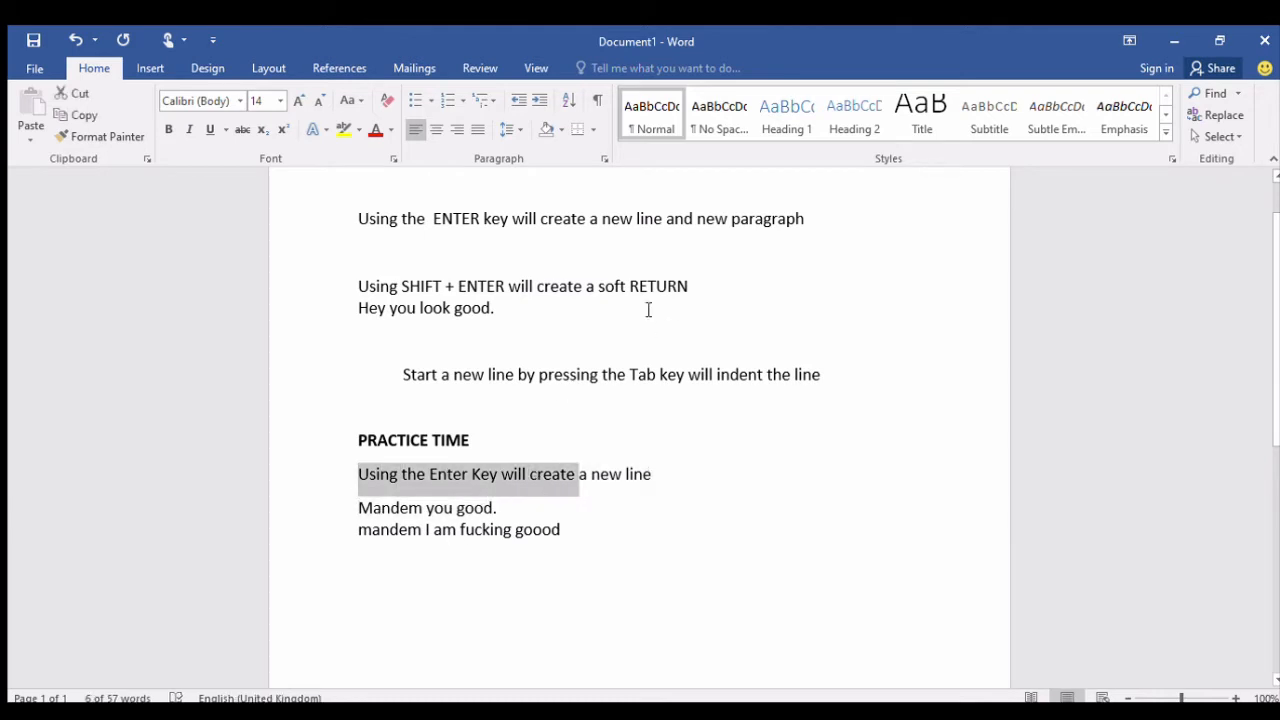
pyautogui.click(360, 512)
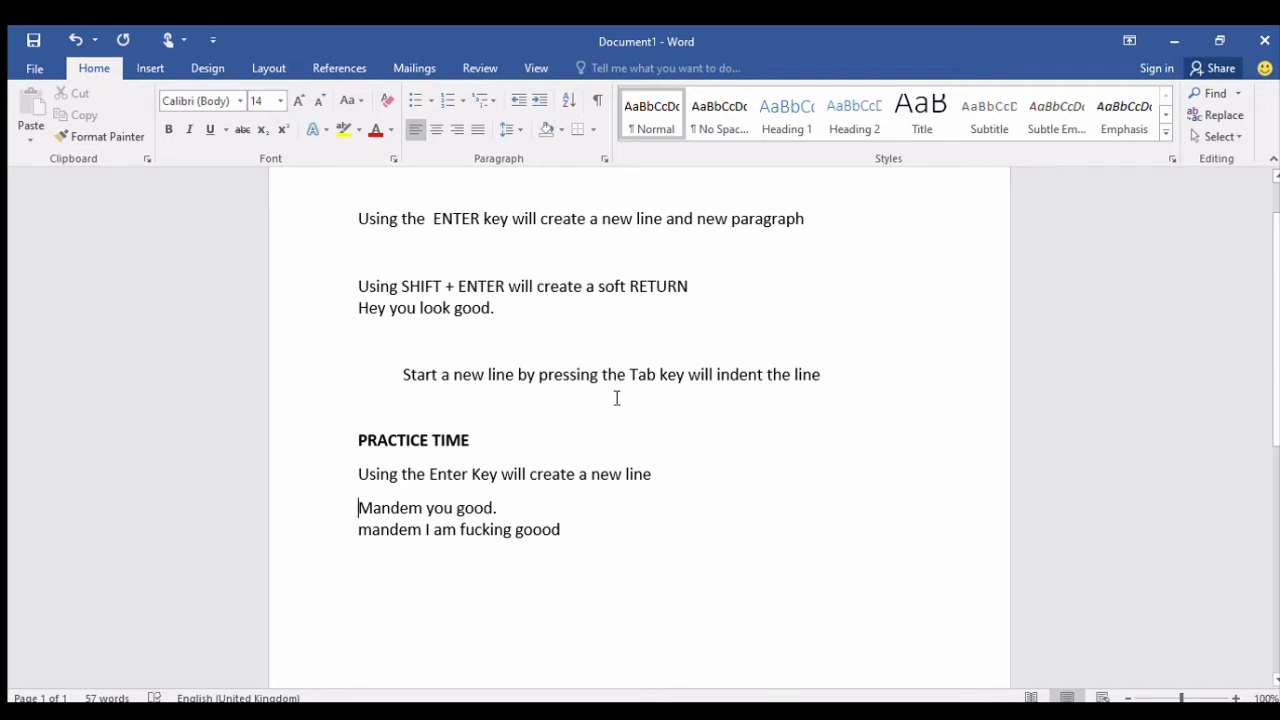
# Add a new last paragraph reading "Start your day on a good note" and indent it with a tab.
pyautogui.click(581, 537)
pyautogui.press('Return')
pyautogui.write('Start y')
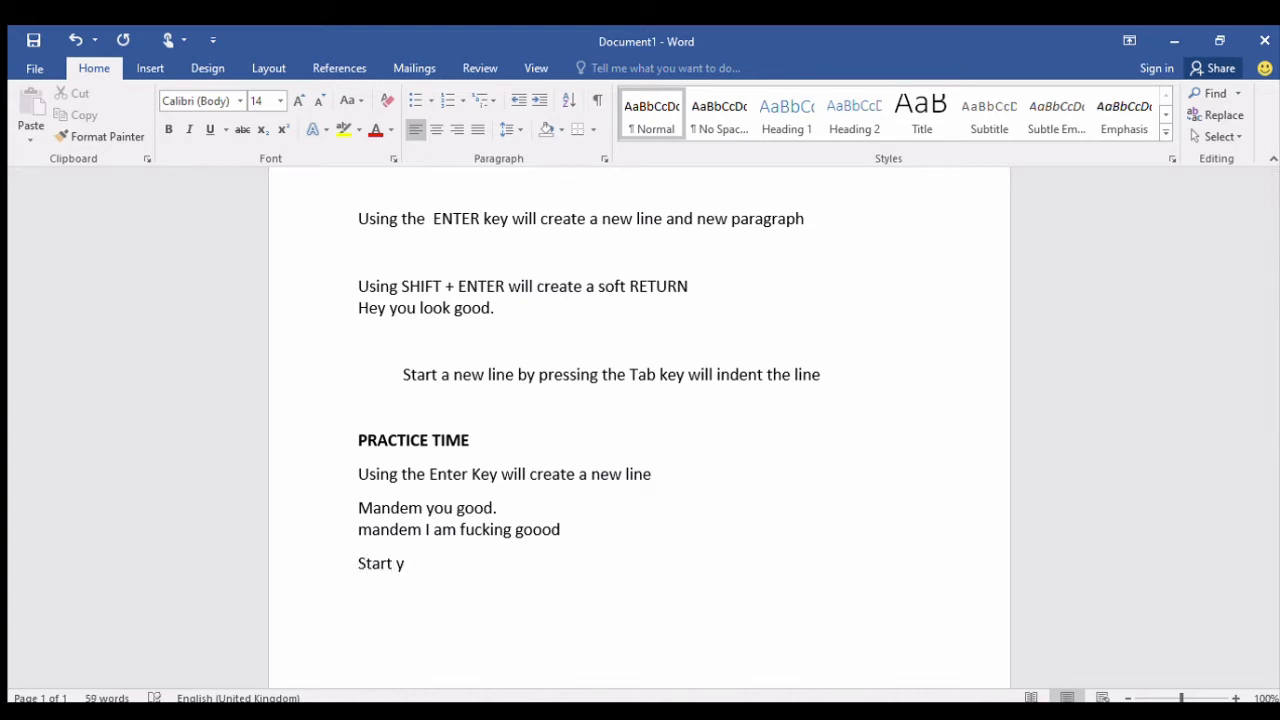
pyautogui.write('our day on a g')
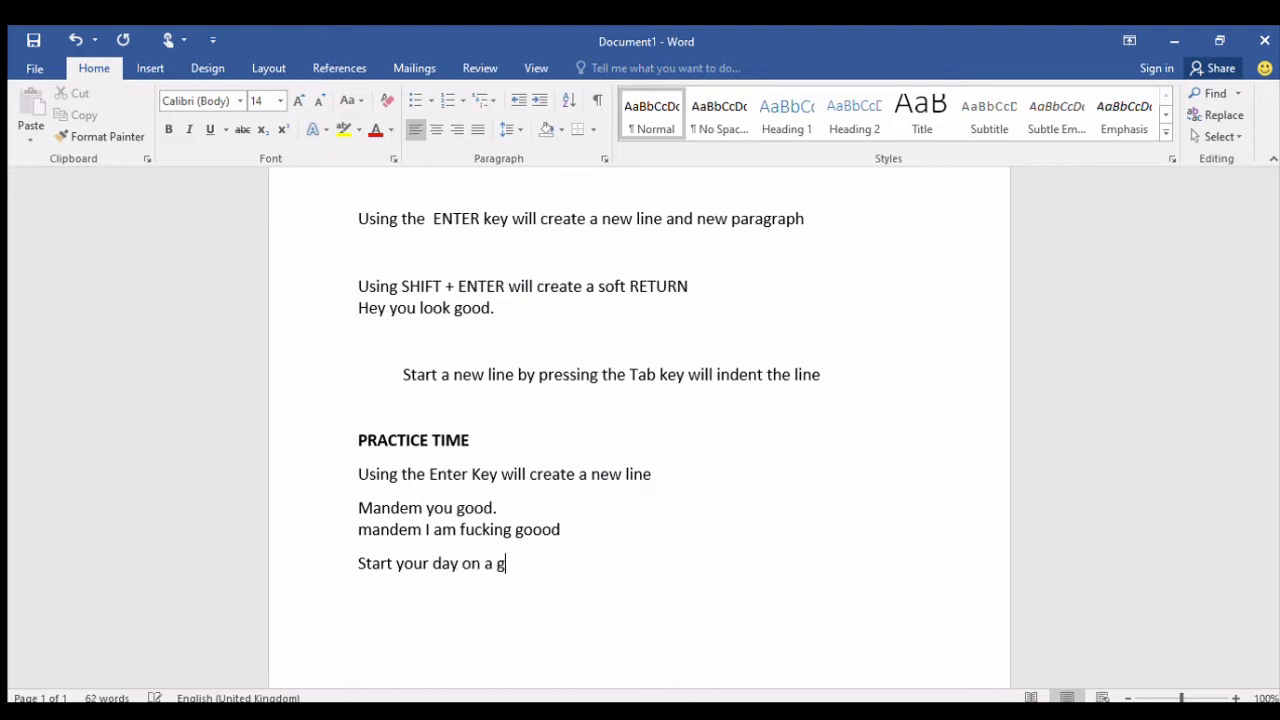
pyautogui.write('ood note')
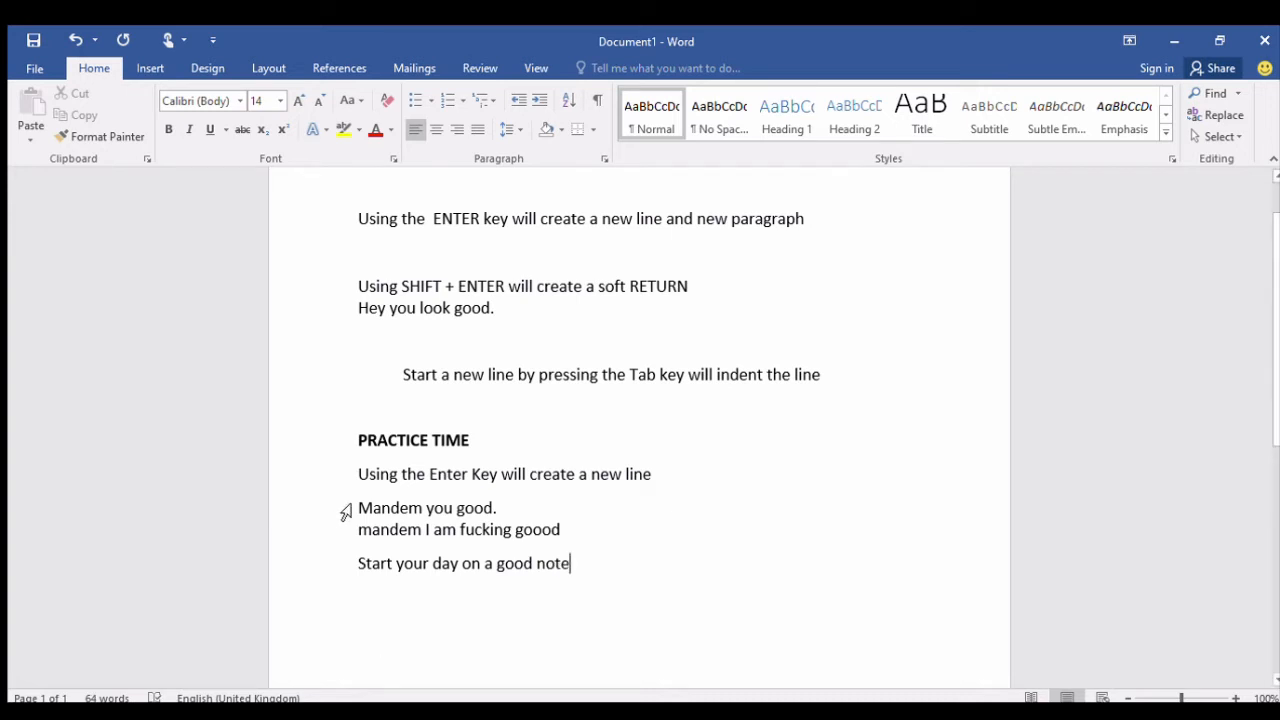
pyautogui.click(355, 565)
pyautogui.press('Tab')
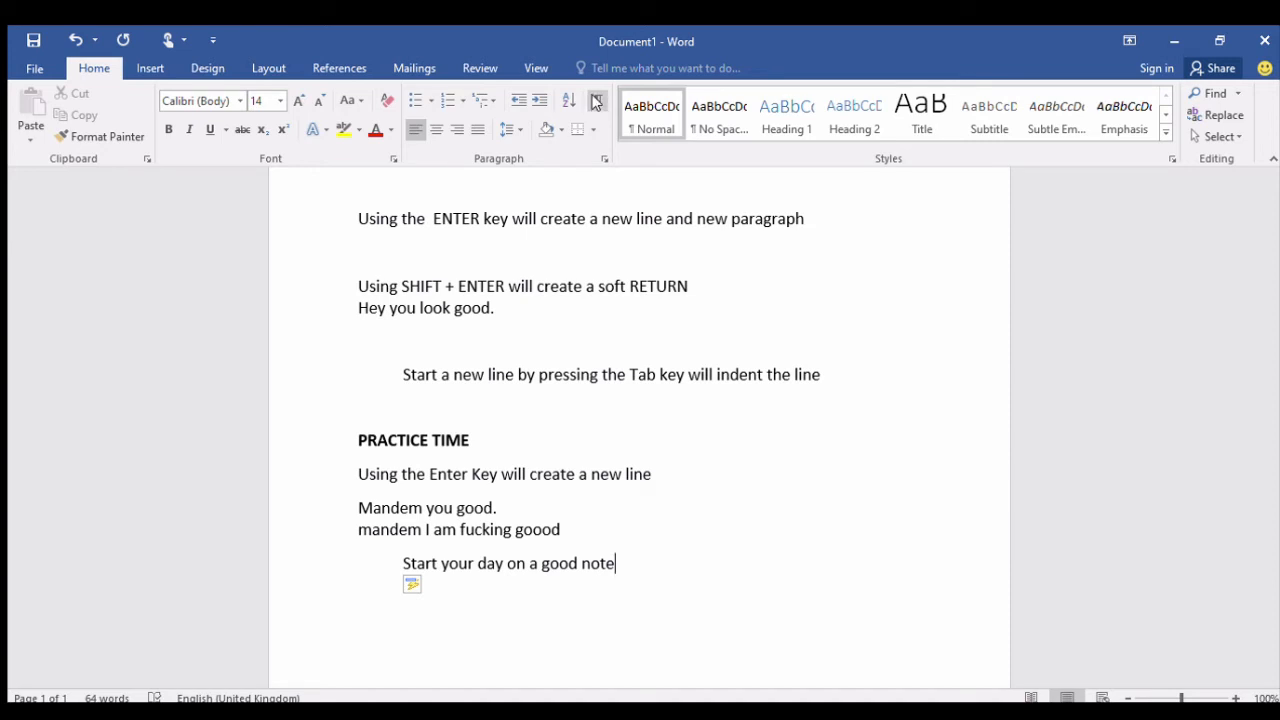
# Show the formatting marks and select the soft line break mark after "Mandem you good.".
pyautogui.click(595, 102)
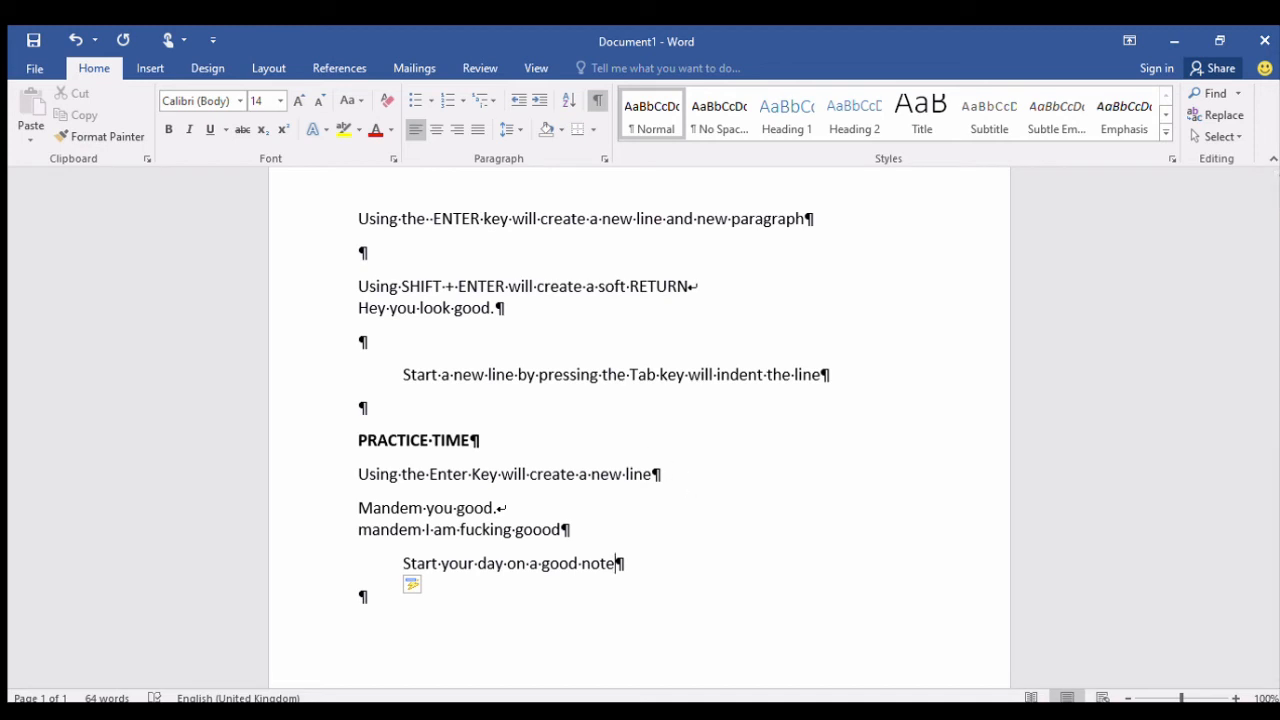
pyautogui.moveTo(1180, 697); pyautogui.dragTo(1189, 696)
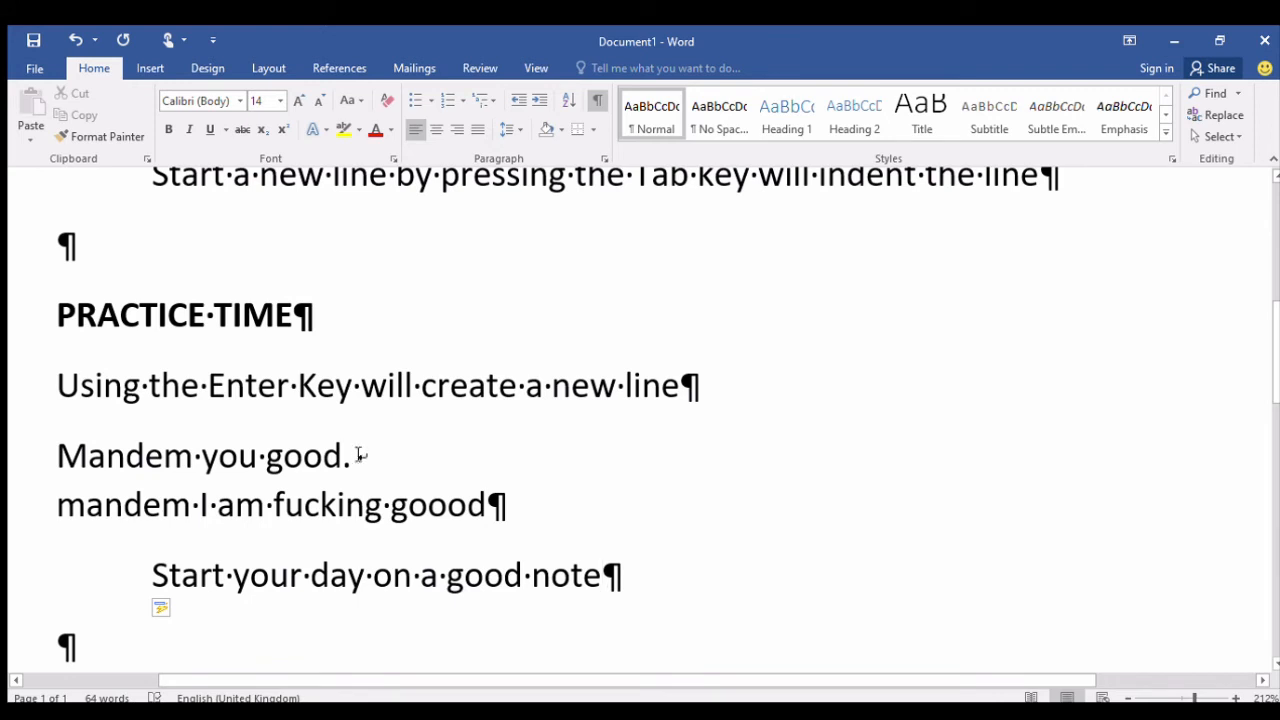
pyautogui.moveTo(357, 456); pyautogui.dragTo(372, 457)
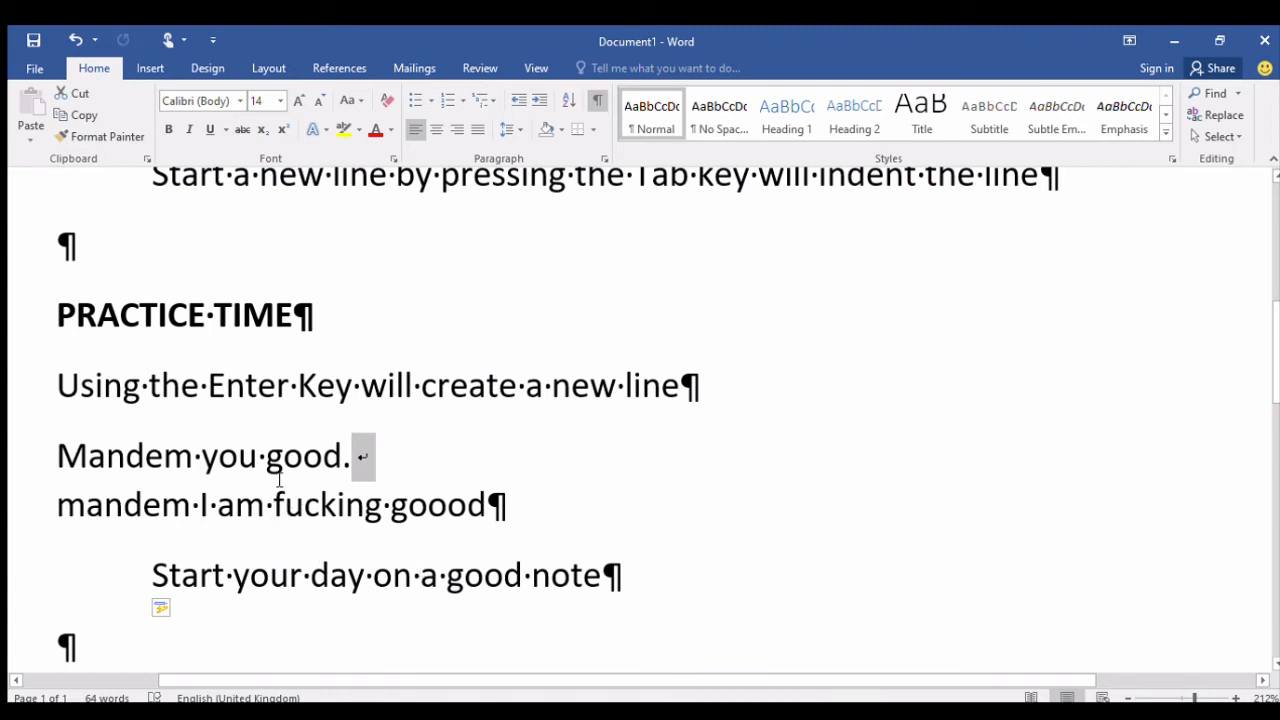
# Insert five extra spaces between "create" and "a" in the Enter Key line, and compare it with formatting marks hidden and shown.
pyautogui.click(353, 393)
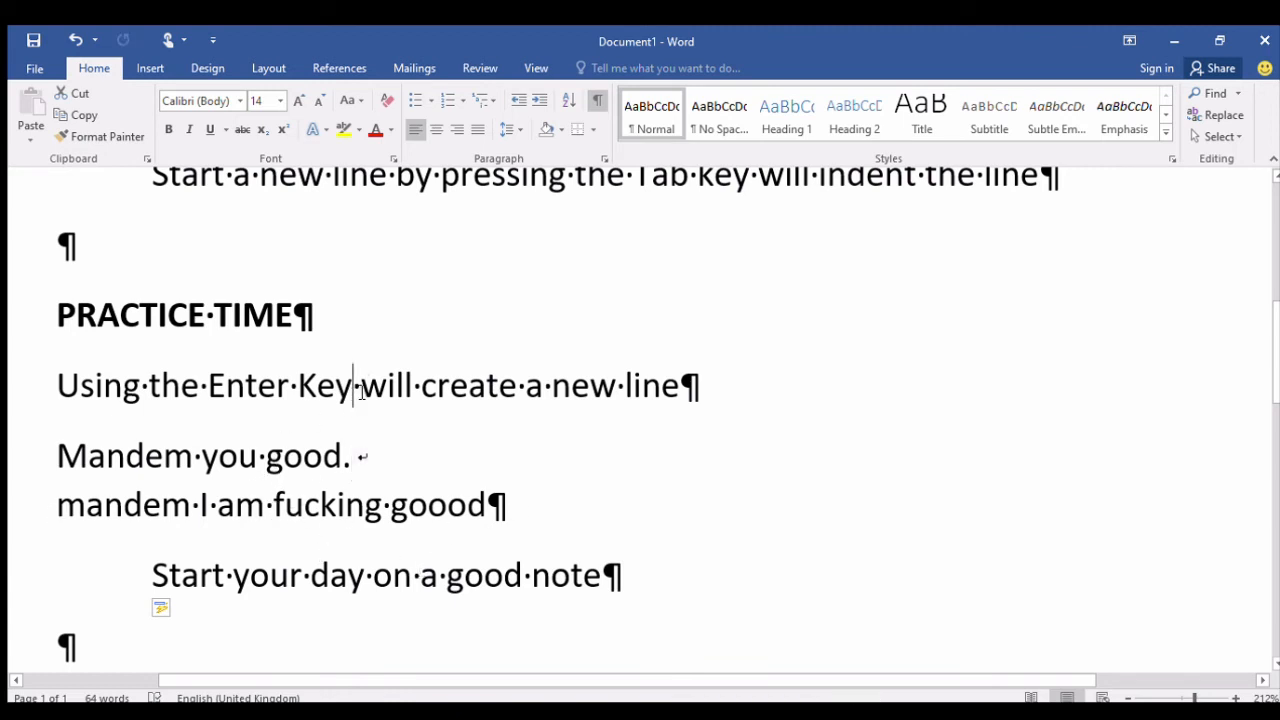
pyautogui.click(415, 398)
pyautogui.click(518, 387)
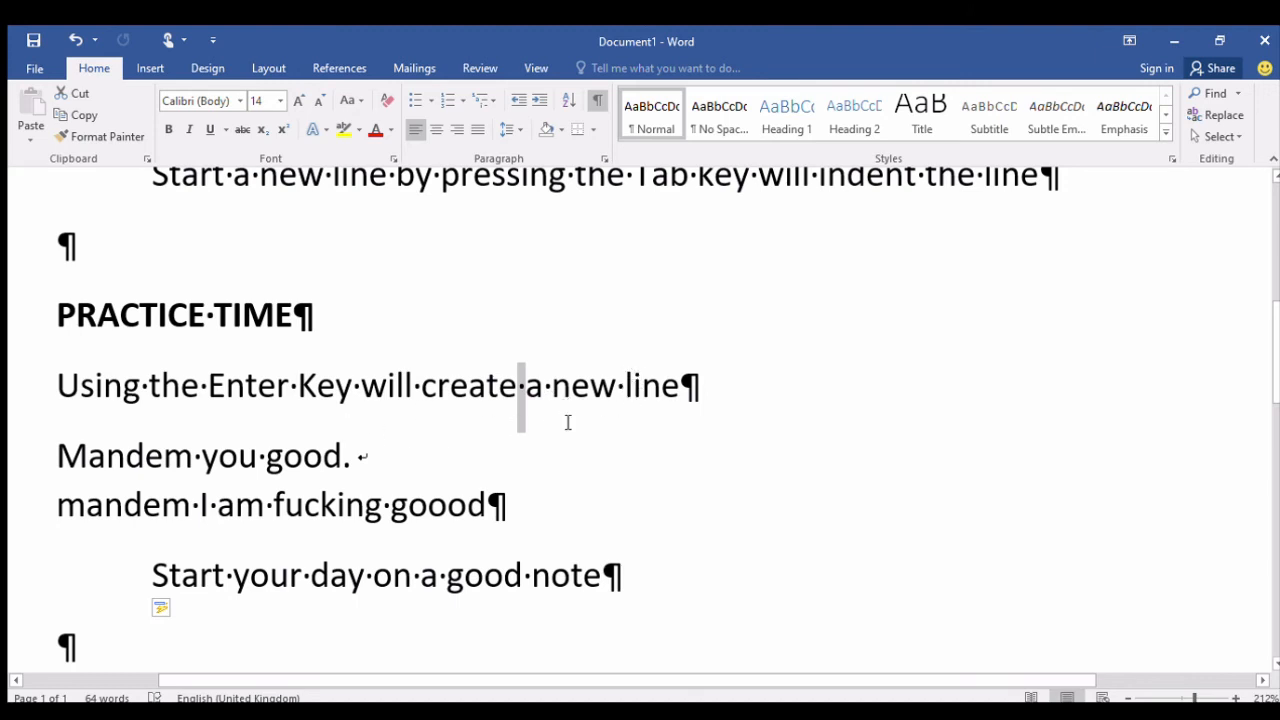
pyautogui.click(524, 392)
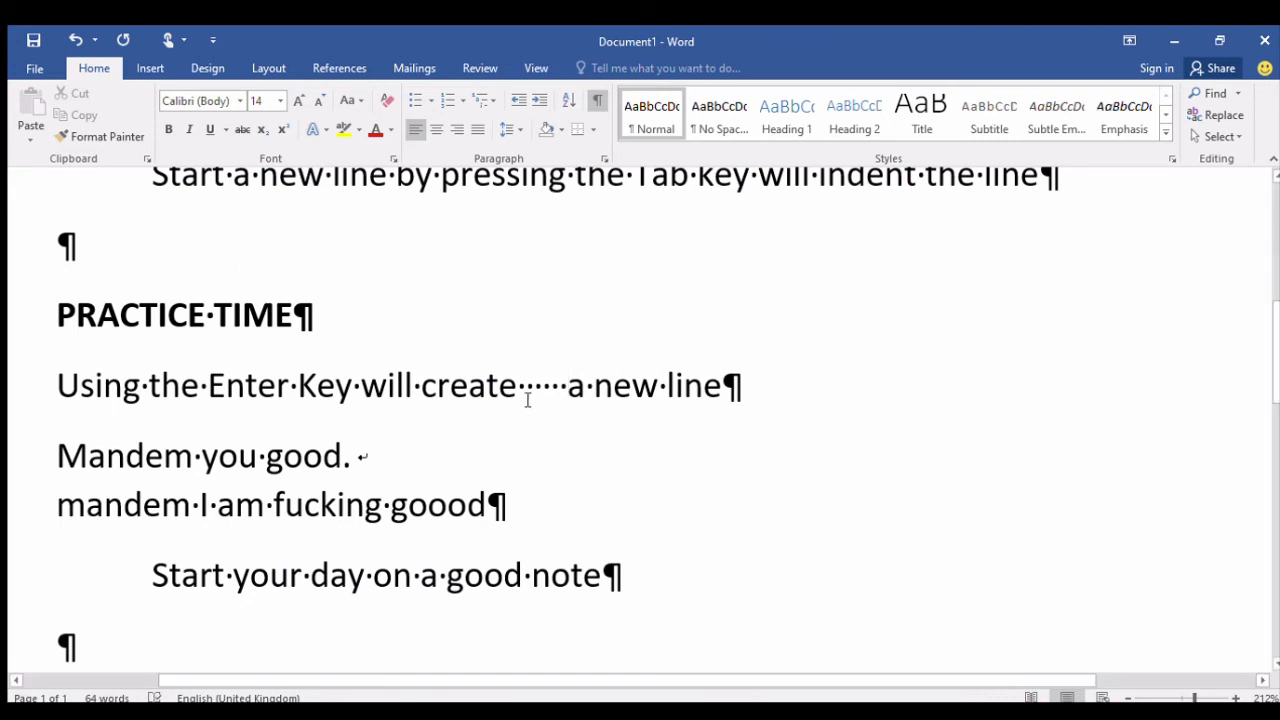
pyautogui.click(597, 100)
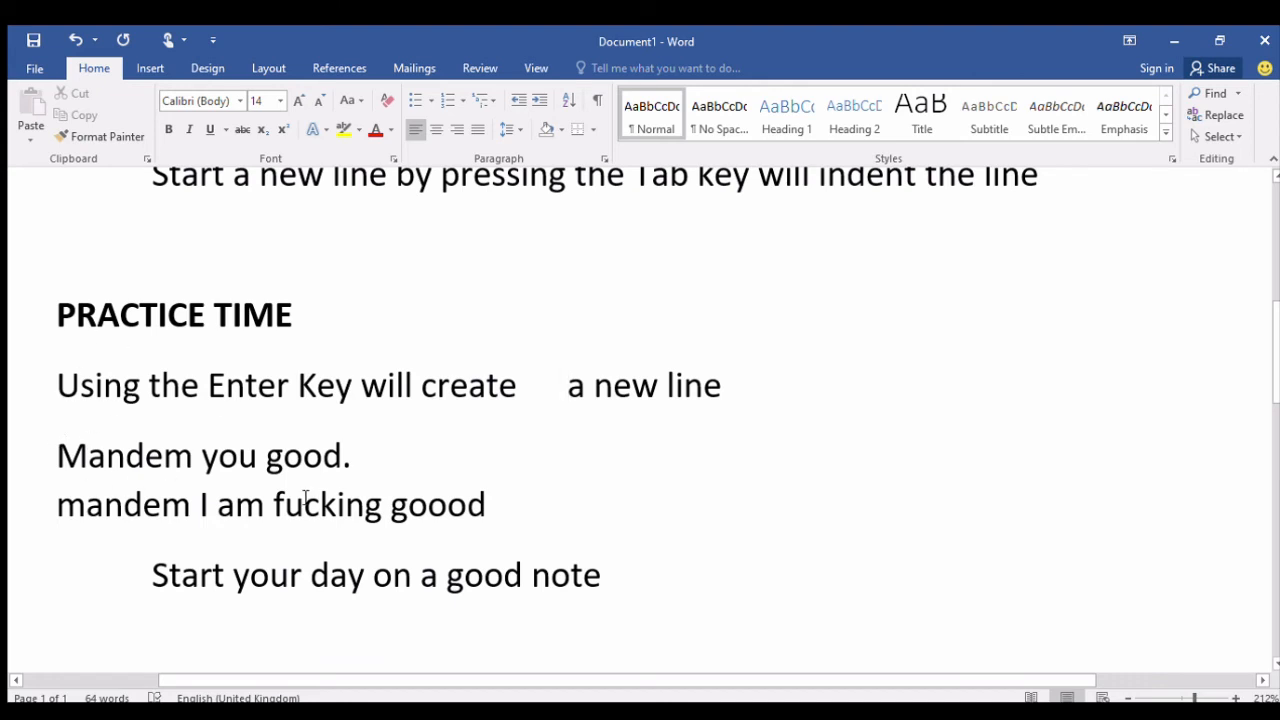
pyautogui.click(595, 103)
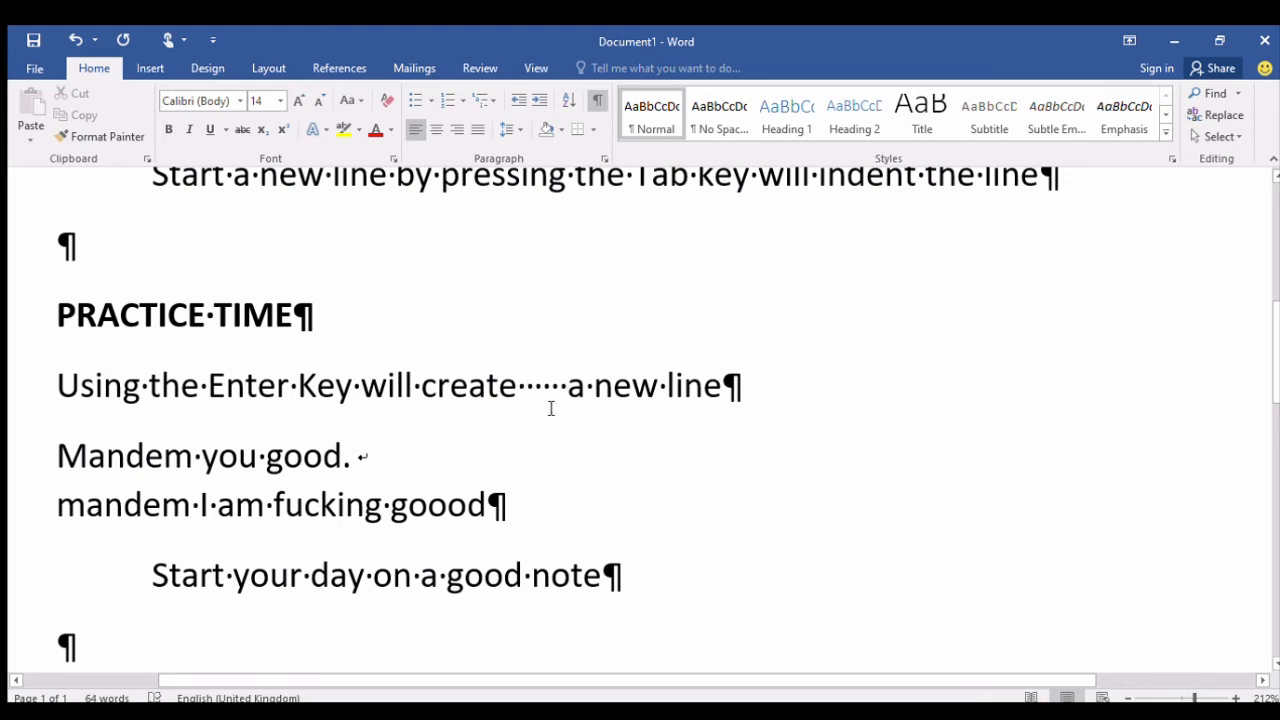
# Delete the five extra spaces before "a new line" in the Enter Key line.
pyautogui.press('BackSpace')
pyautogui.press('BackSpace')
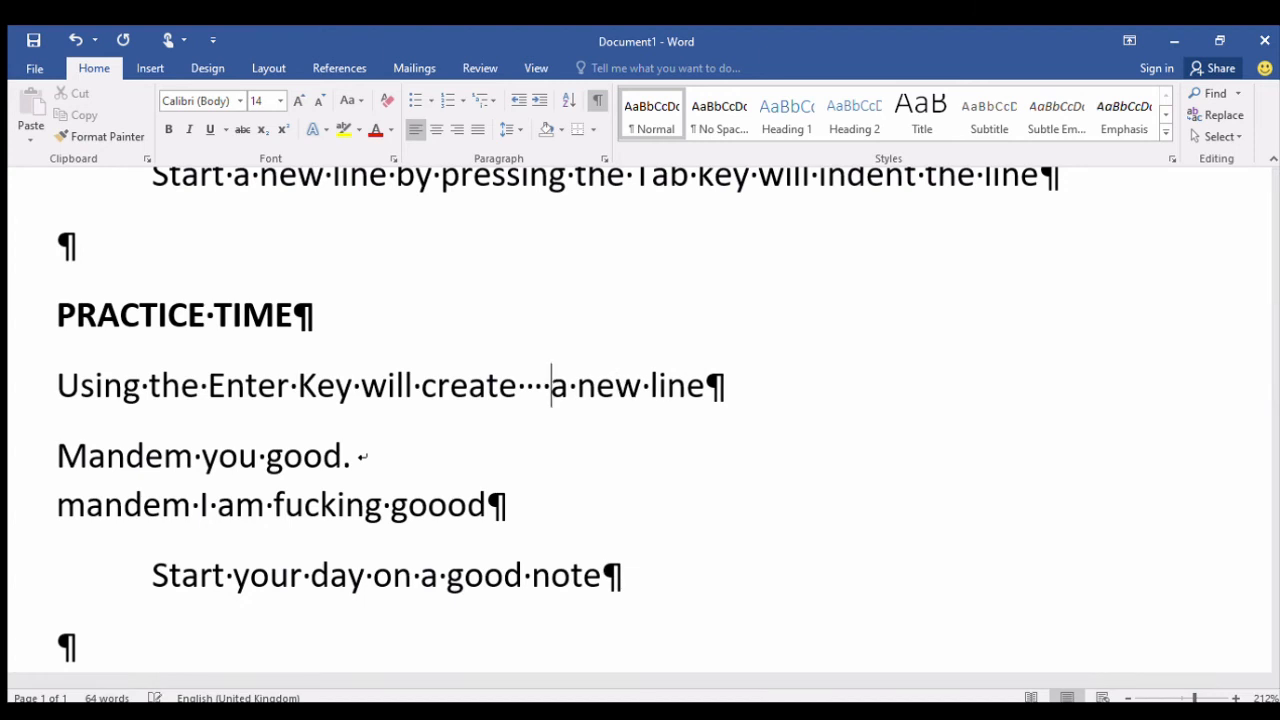
pyautogui.press('BackSpace')
pyautogui.press('BackSpace')
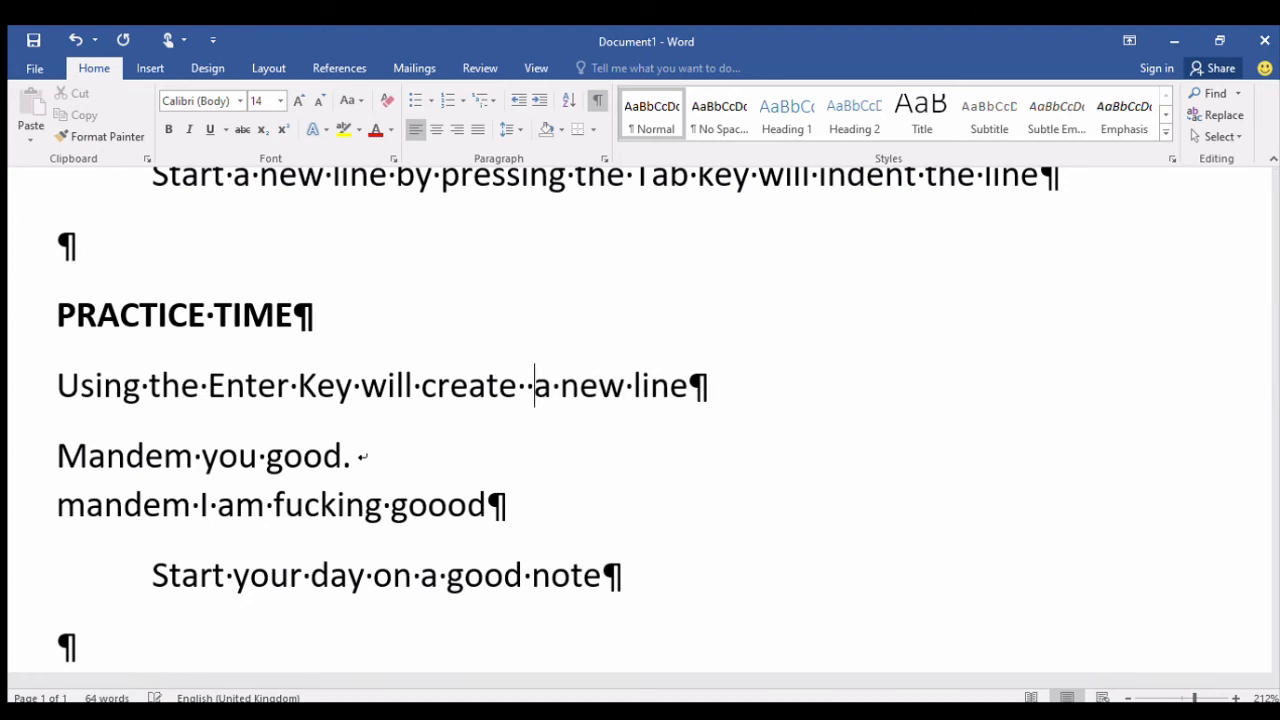
pyautogui.press('BackSpace')
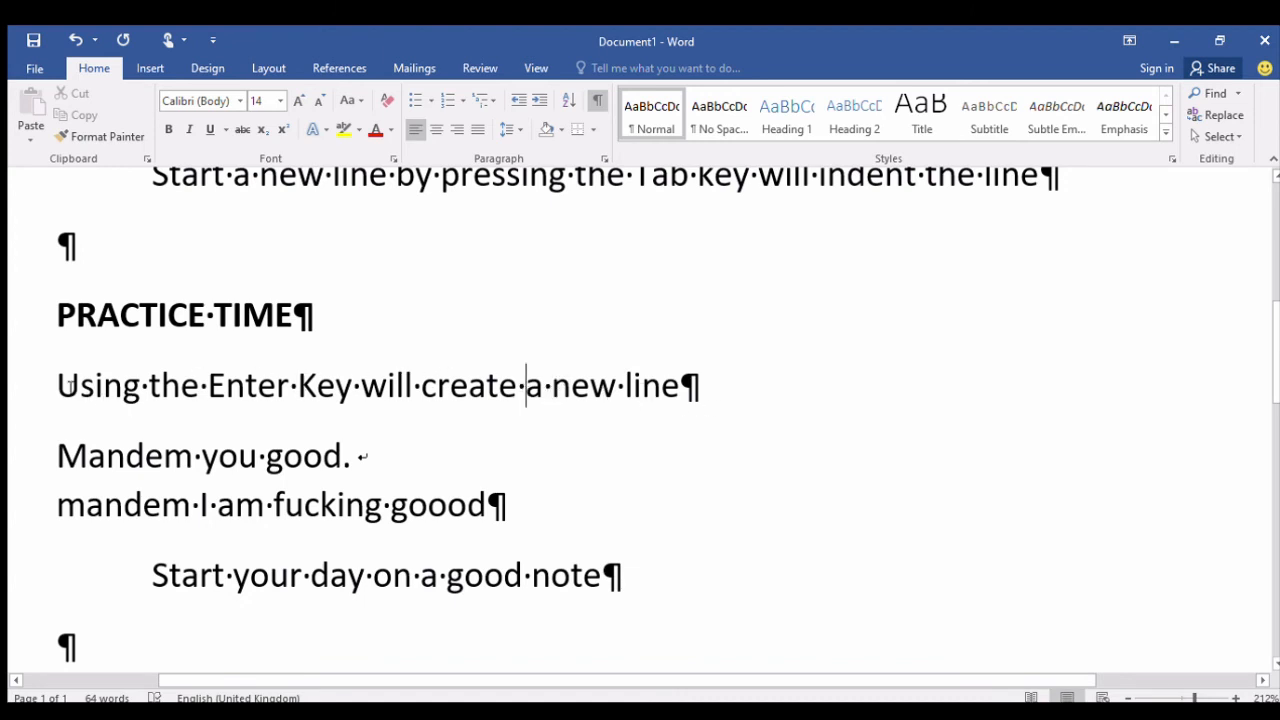
# Hide the formatting marks, then briefly select the whole Enter Key line and clear the selection.
pyautogui.click(597, 100)
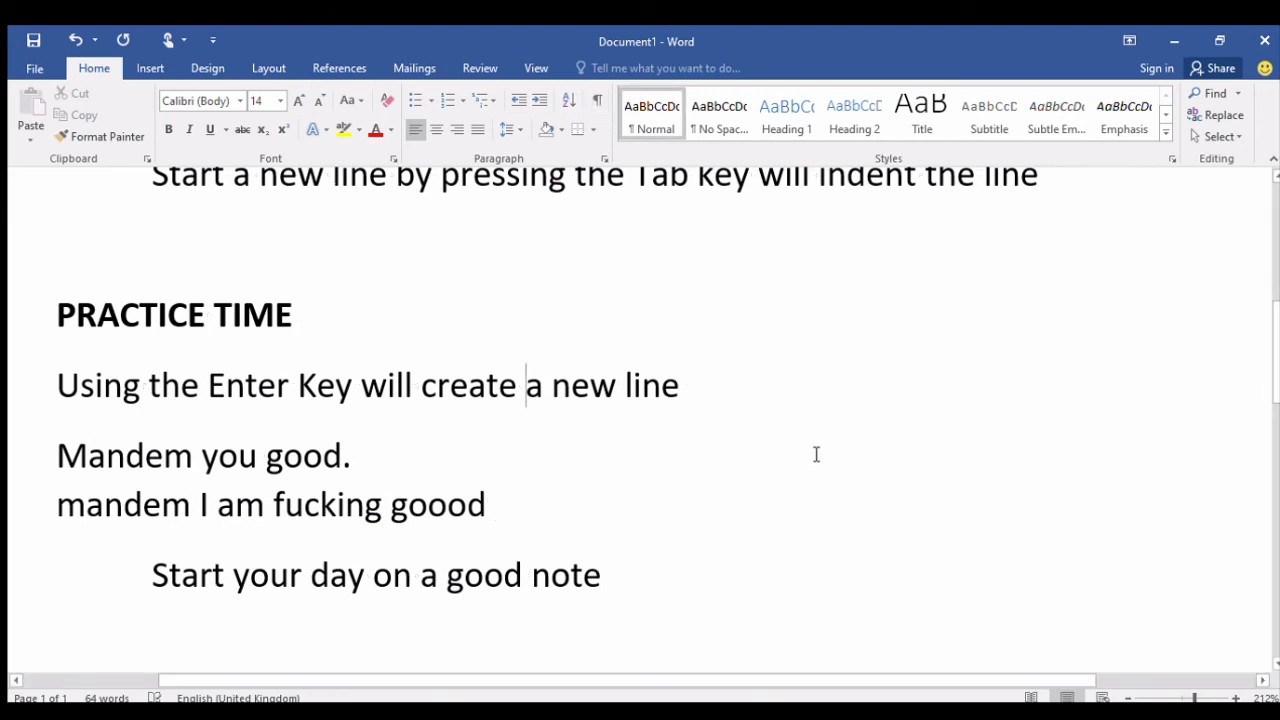
pyautogui.moveTo(686, 397); pyautogui.dragTo(51, 384)
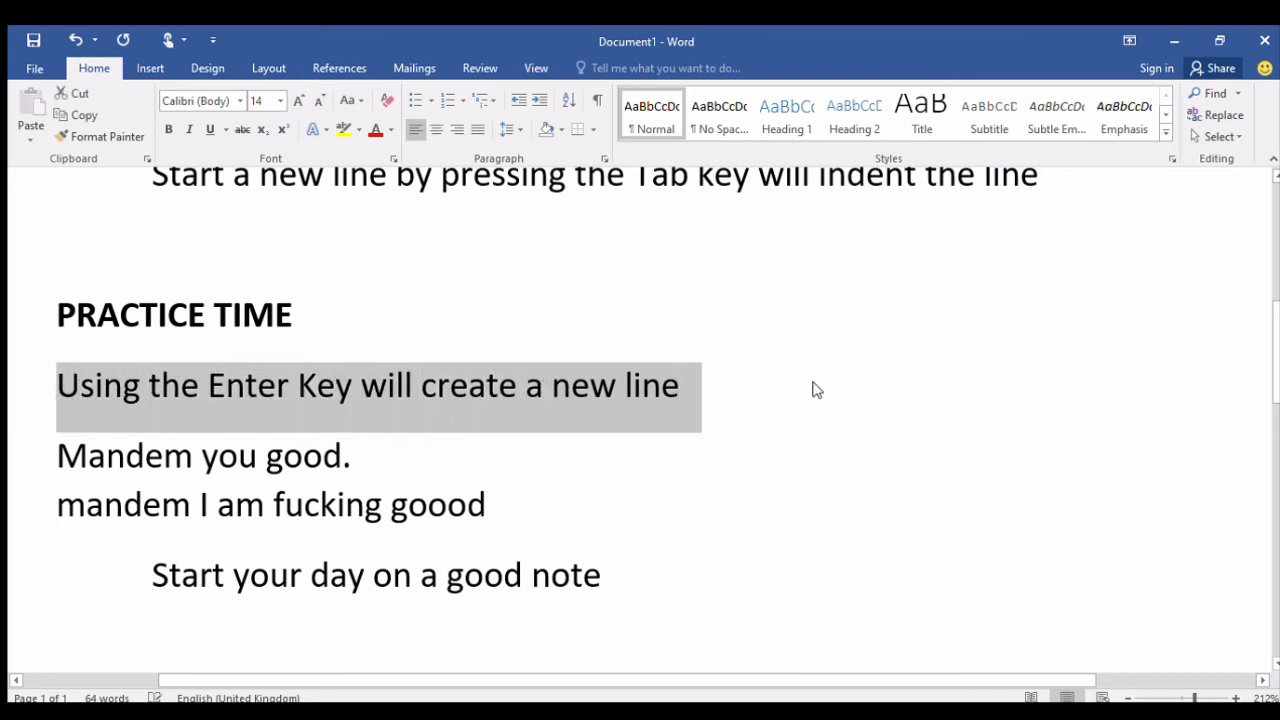
pyautogui.click(598, 272)
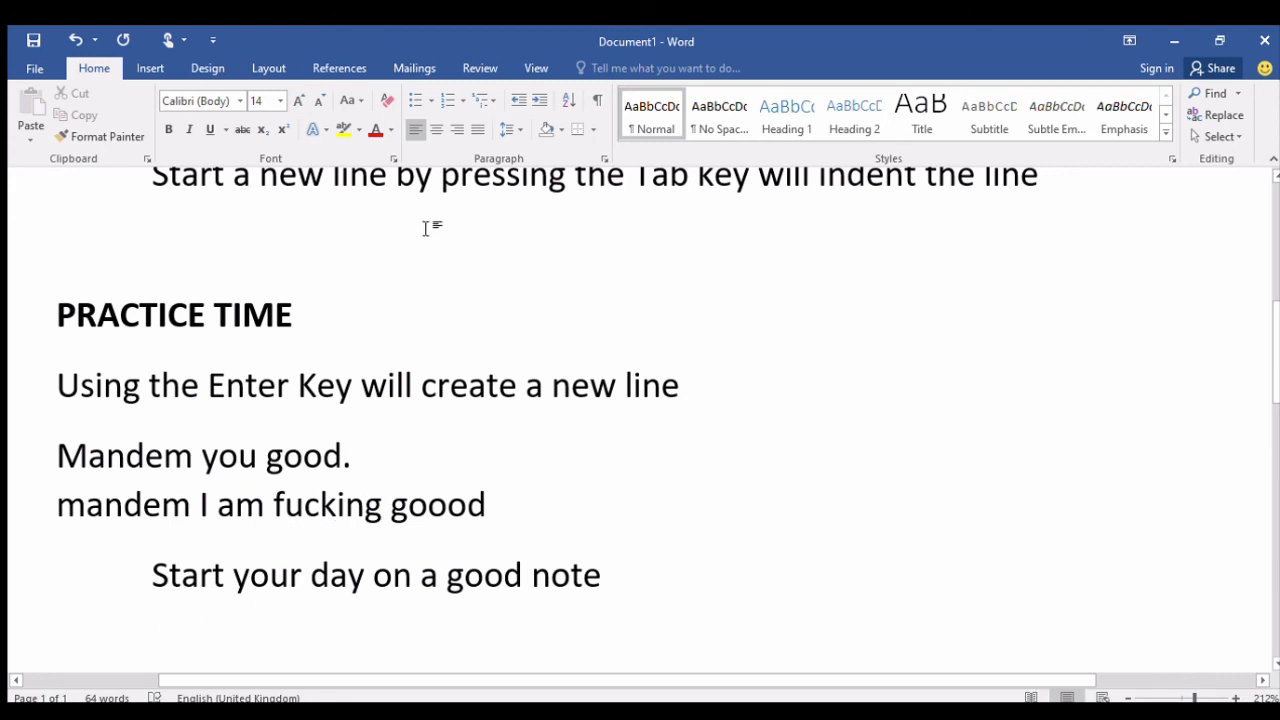
# Show the formatting marks and the ruler in the document.
pyautogui.click(597, 100)
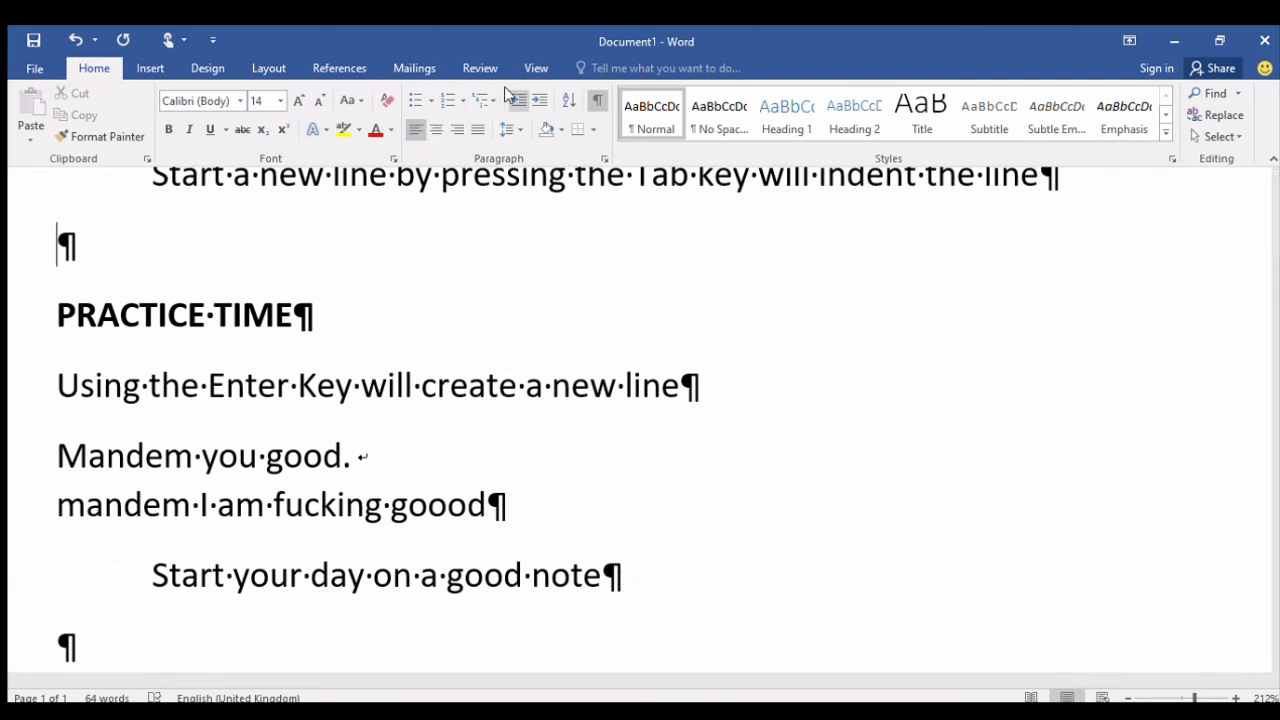
pyautogui.click(537, 70)
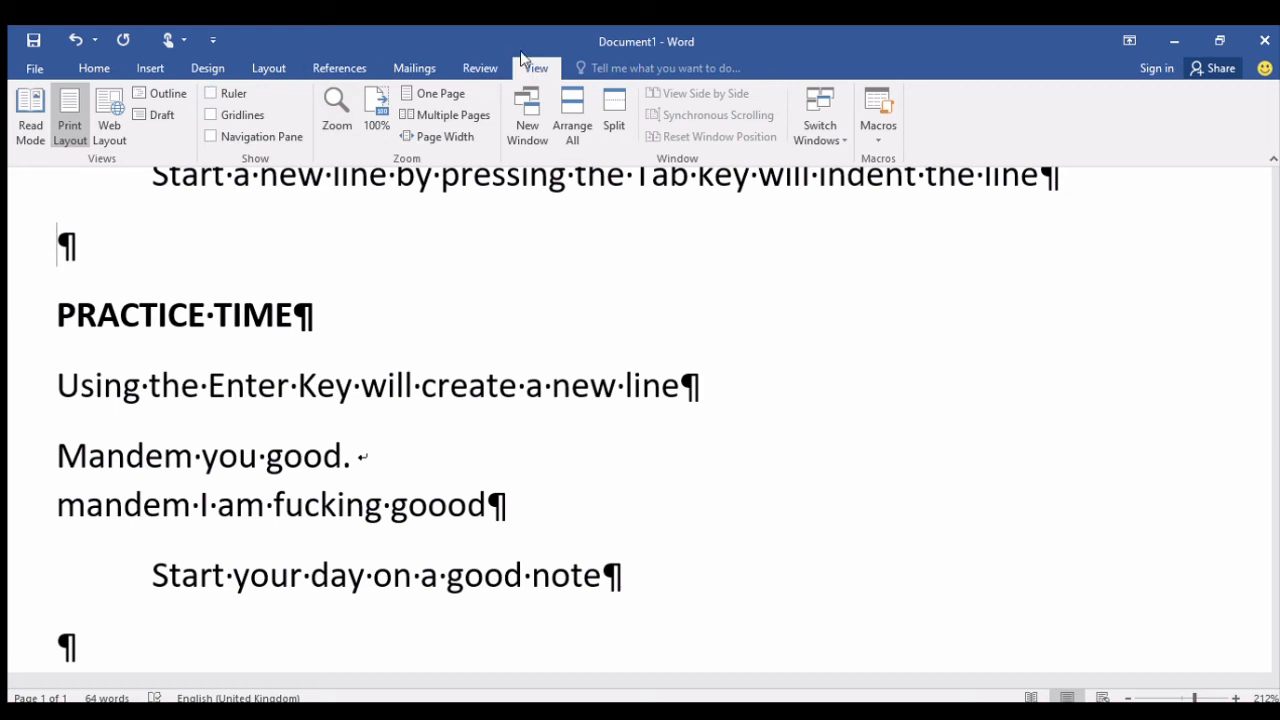
pyautogui.click(209, 94)
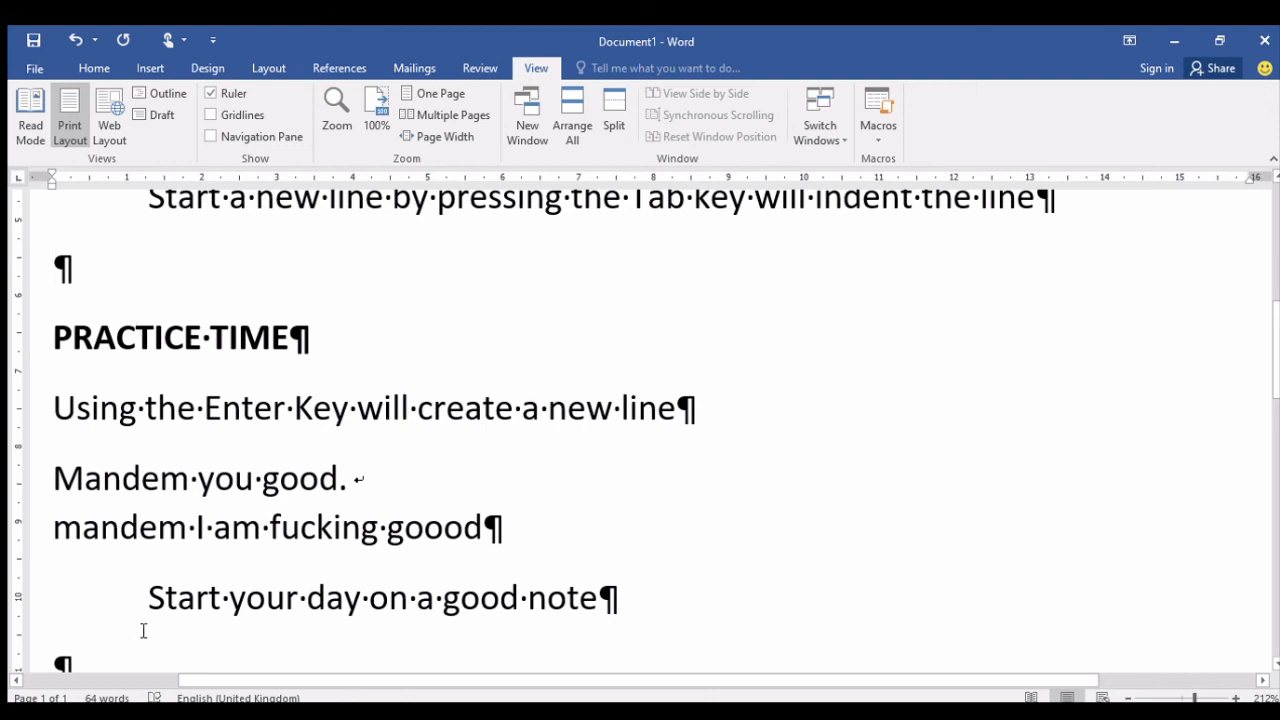
# Try one and two extra tab indents before "Start your day on a good note", and remove each extra indent again.
pyautogui.click(143, 600)
pyautogui.press('Tab')
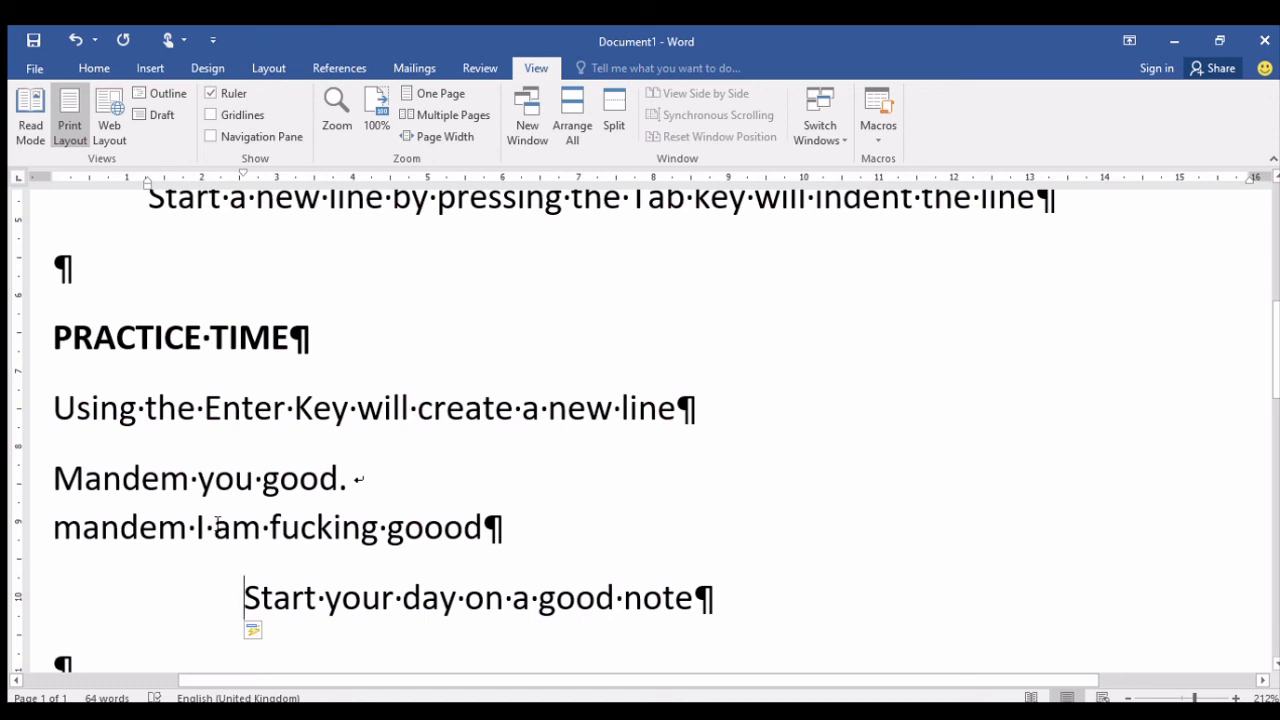
pyautogui.press('BackSpace')
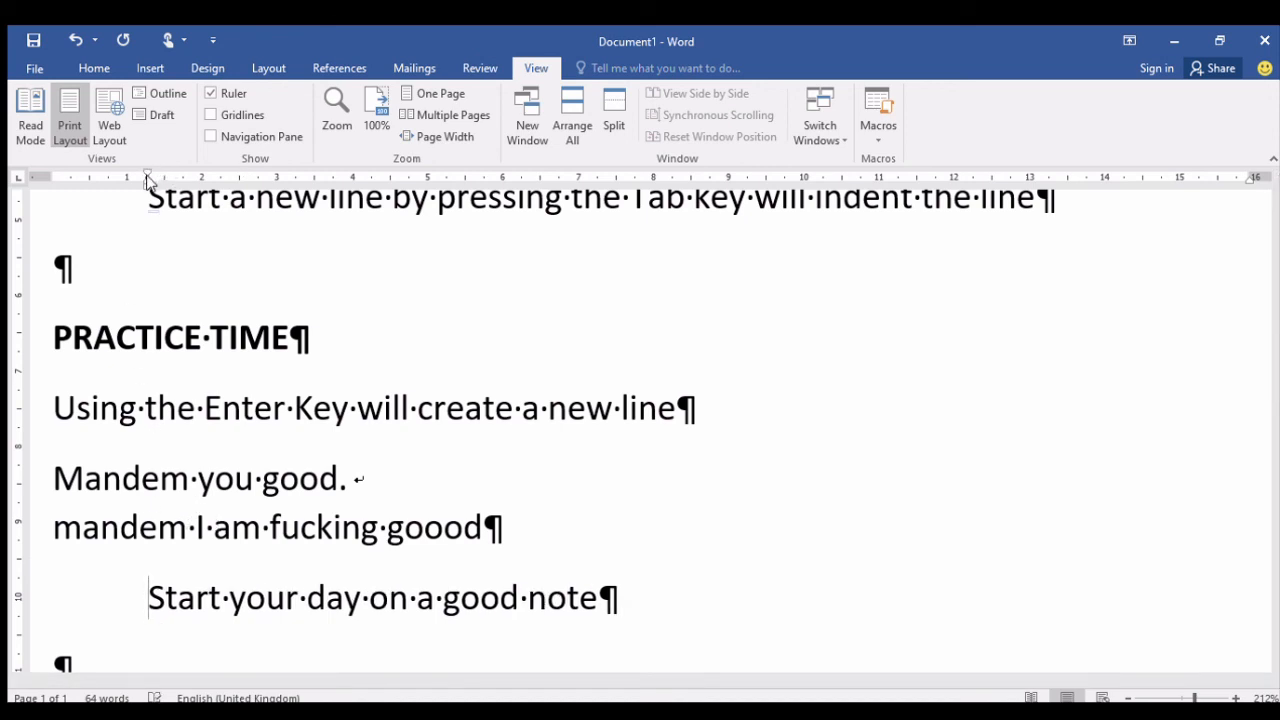
pyautogui.press('Tab')
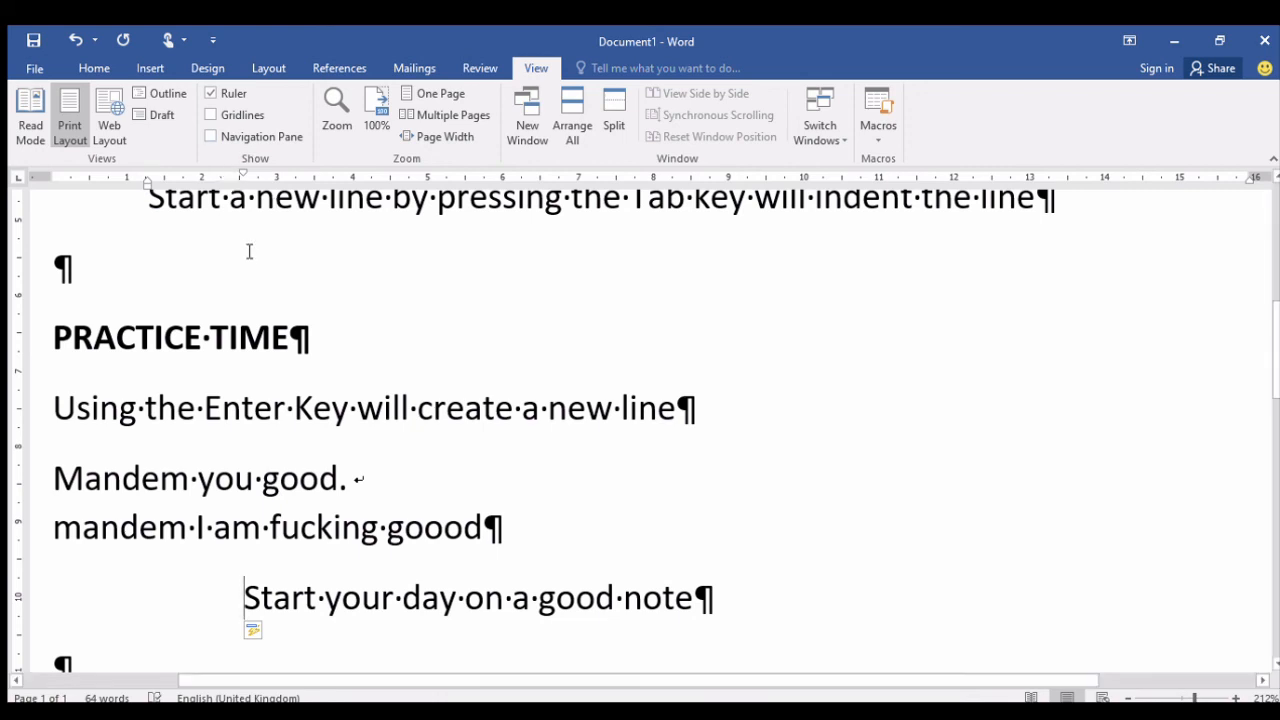
pyautogui.press('Tab')
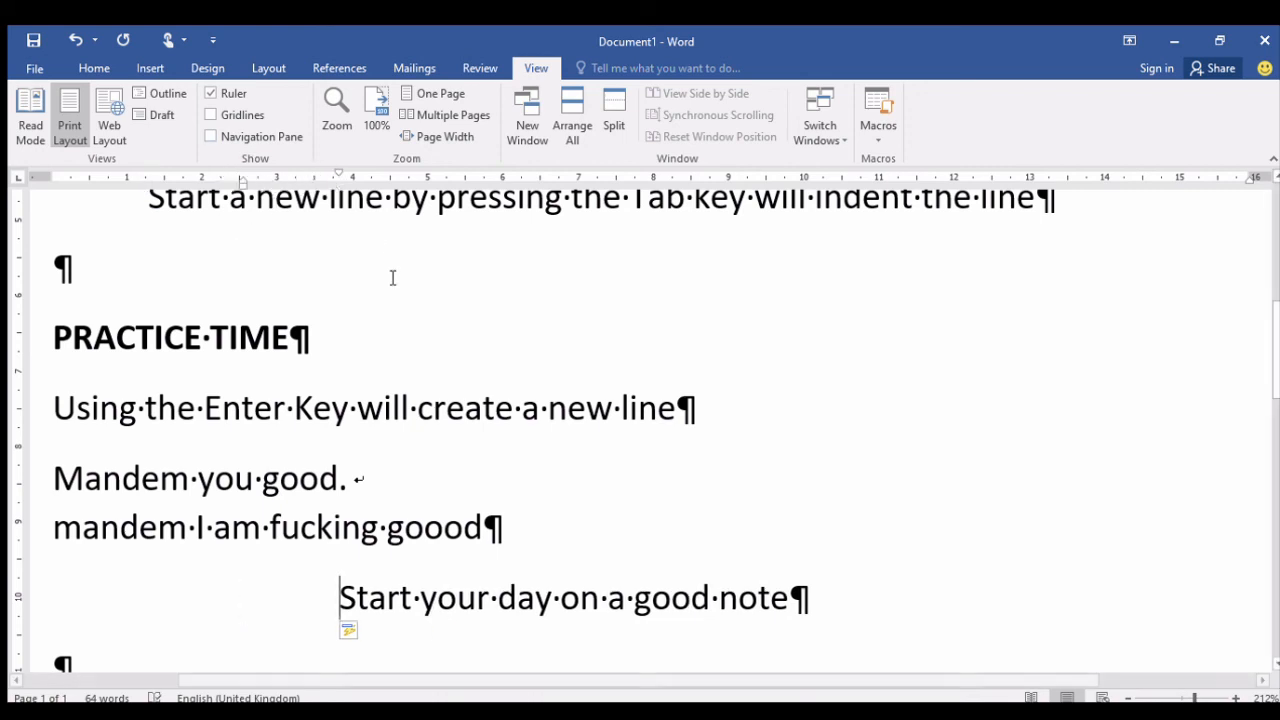
pyautogui.press('BackSpace')
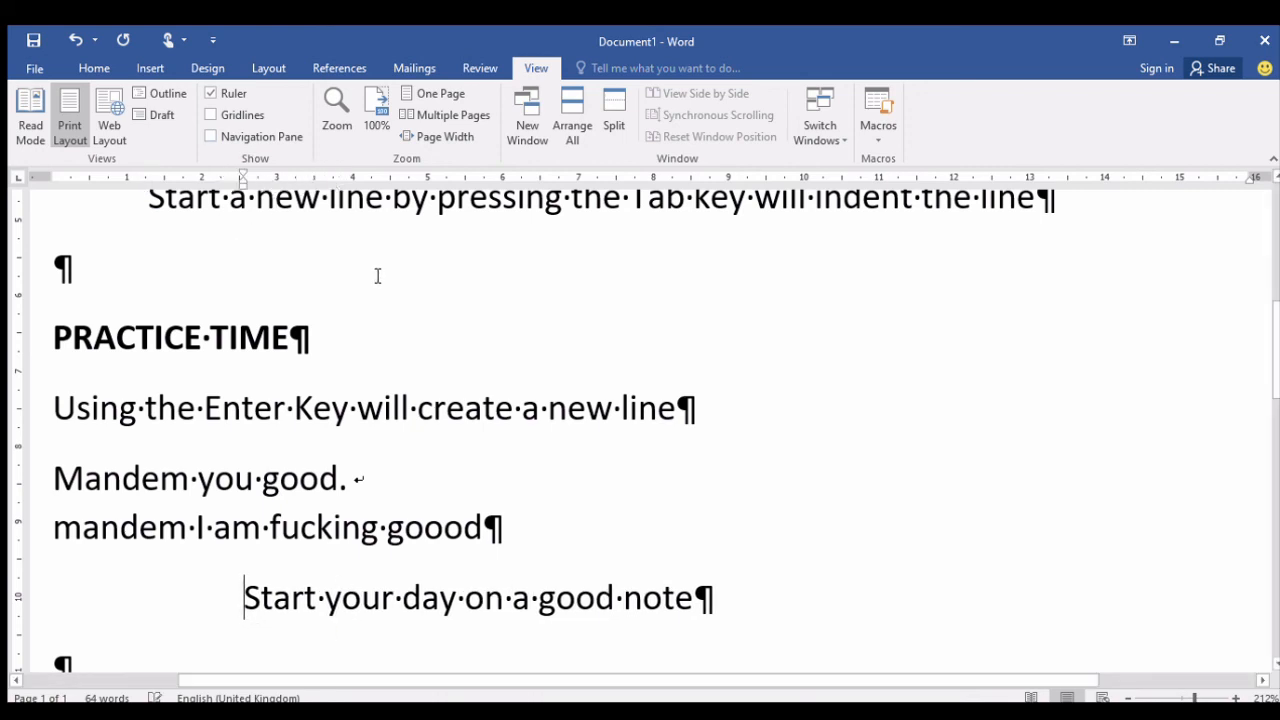
pyautogui.press('BackSpace')
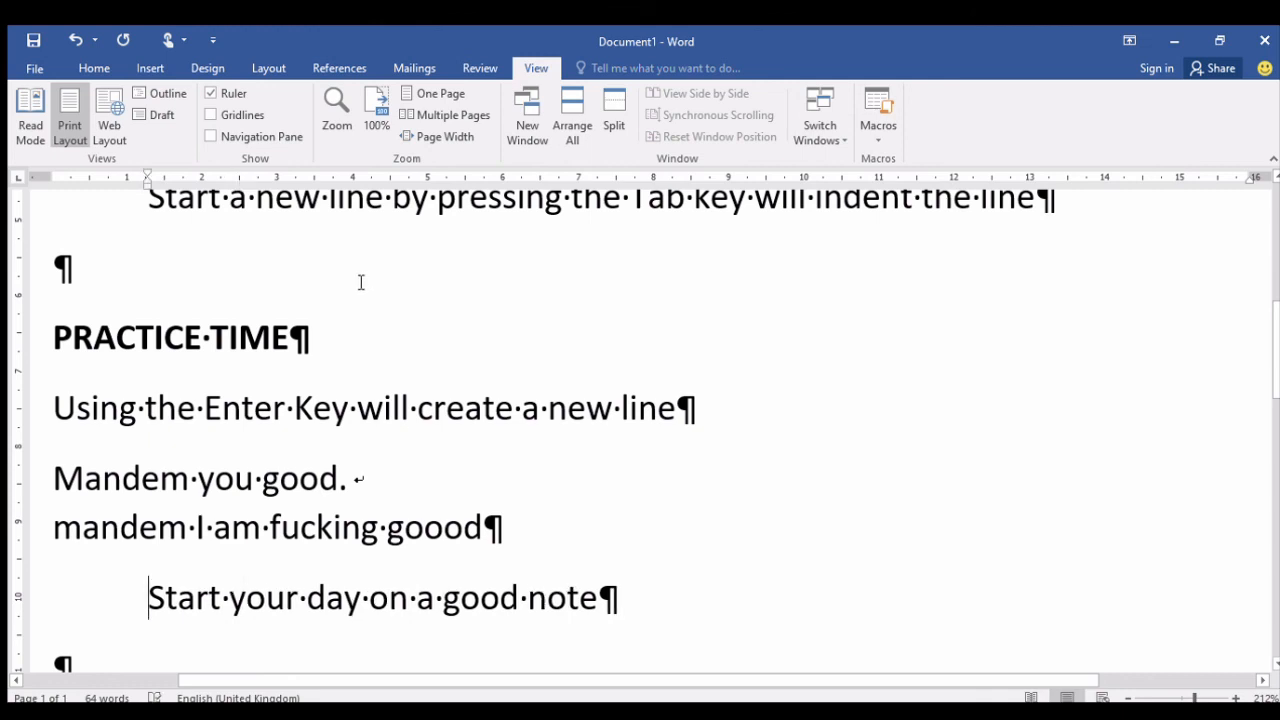
# Hide the ruler and the formatting marks.
pyautogui.click(211, 93)
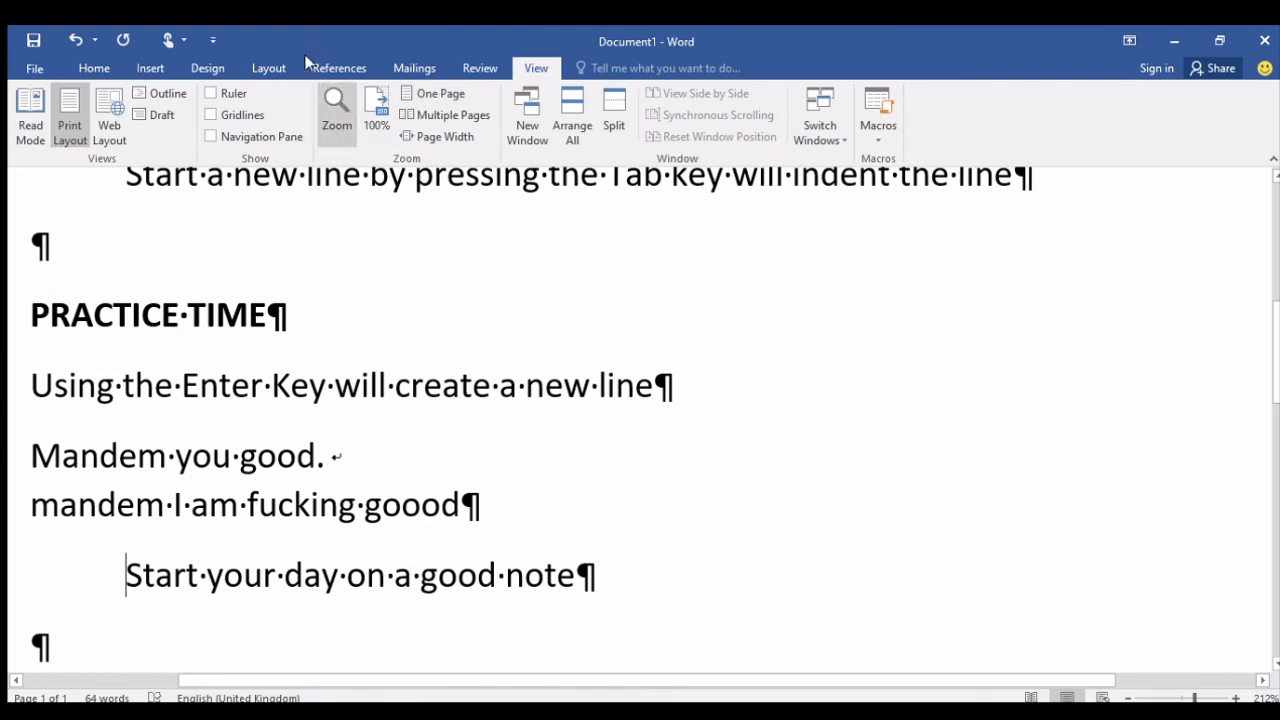
pyautogui.click(92, 72)
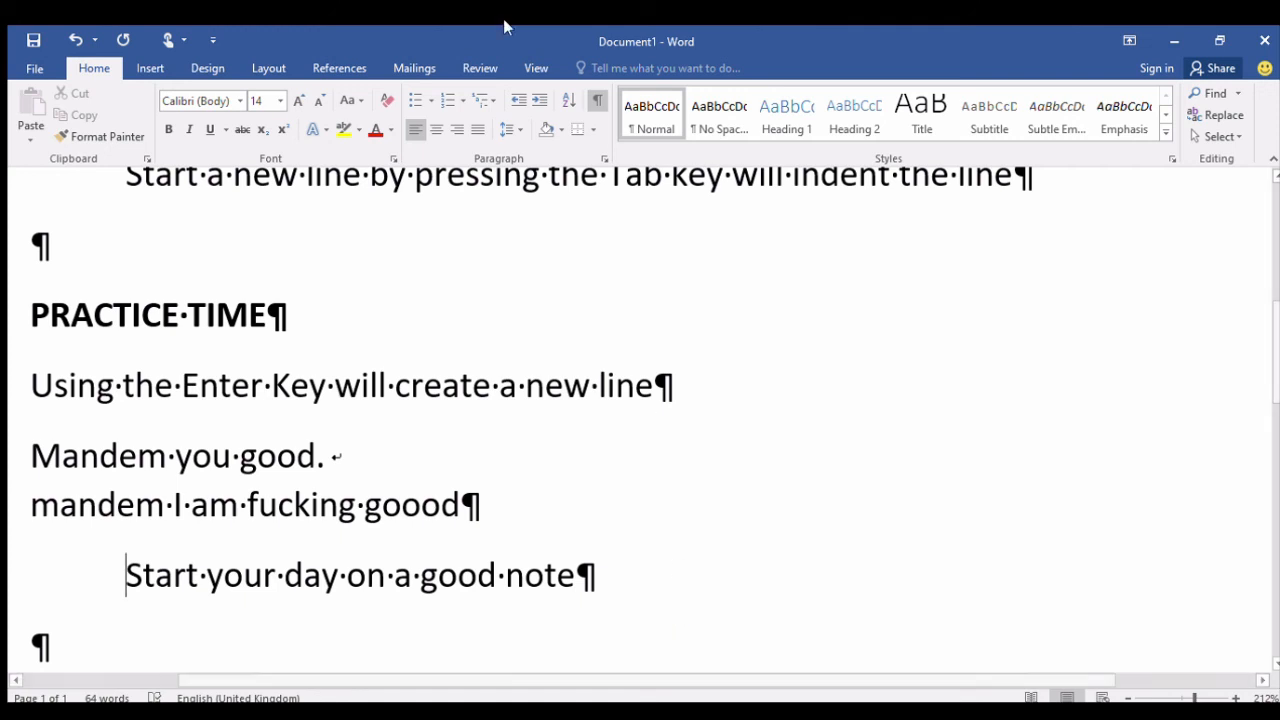
pyautogui.click(593, 98)
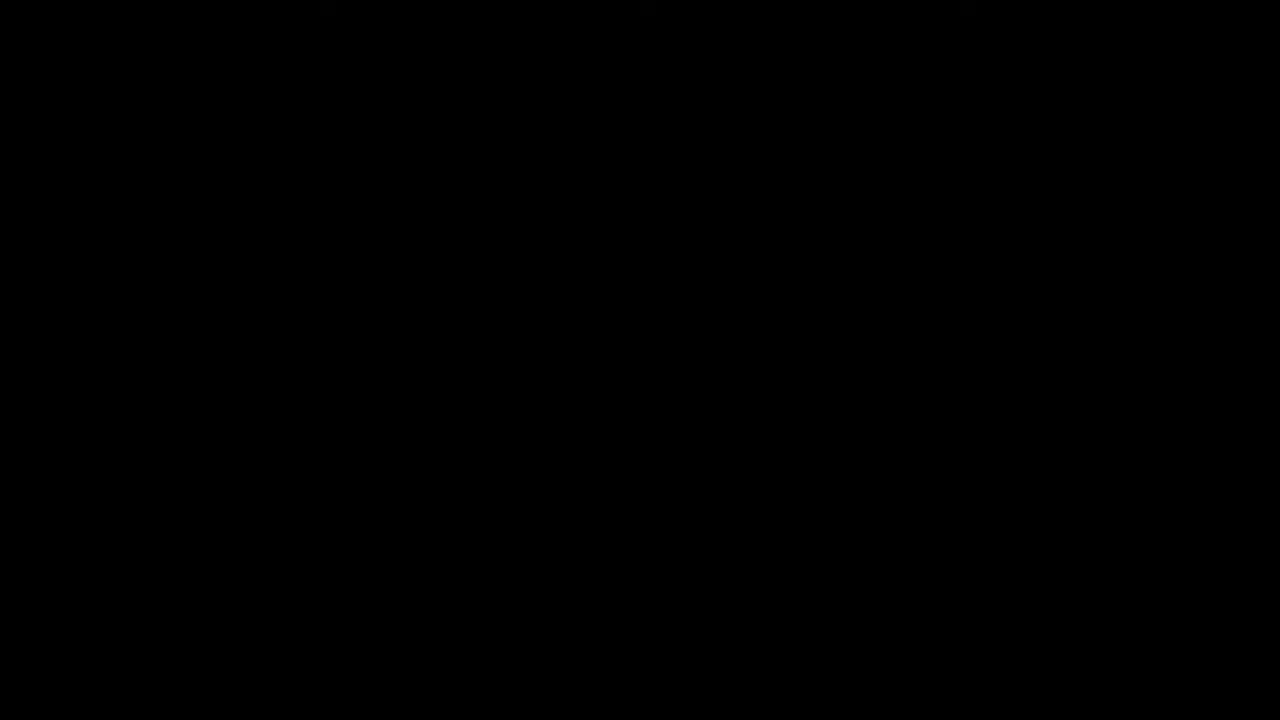